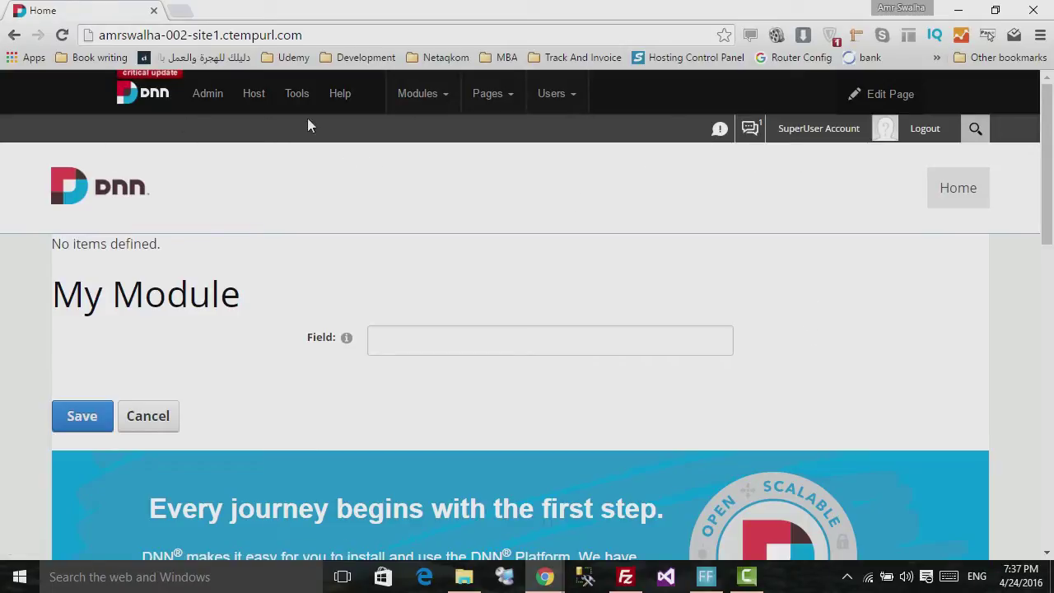
Open Manage Users from the Users menu and scroll down to the Add New User button
{"action": "mouse_move", "coordinate": [575, 100]}
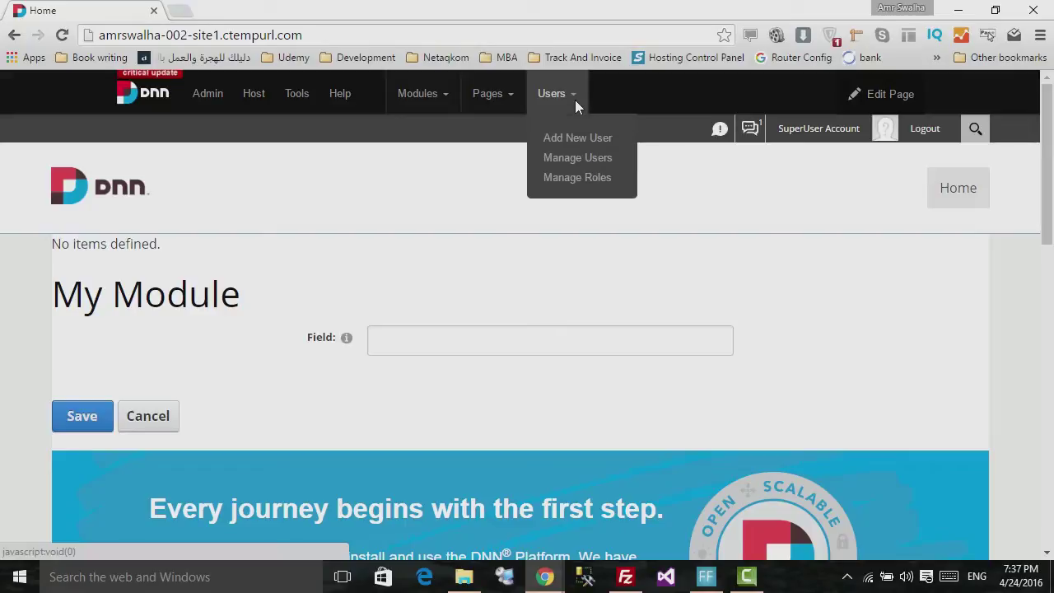
{"action": "left_click", "coordinate": [591, 156]}
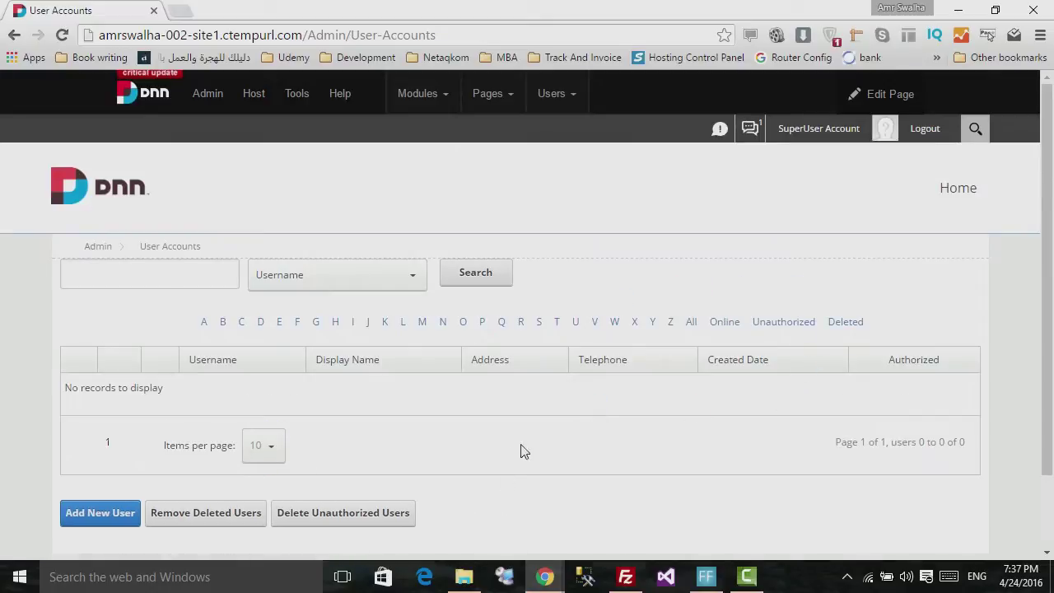
{"action": "scroll", "coordinate": [417, 435], "scroll_direction": "down", "scroll_amount": 1}
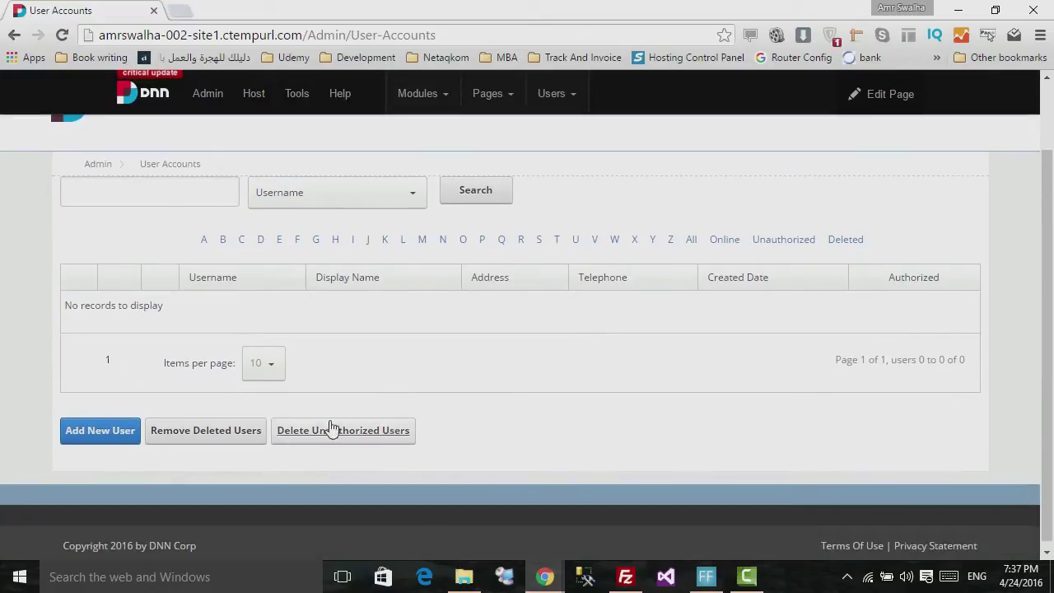
Start a new user with user name and display name 'test', a sample e-mail, and Notify unchecked
{"action": "left_click", "coordinate": [97, 442]}
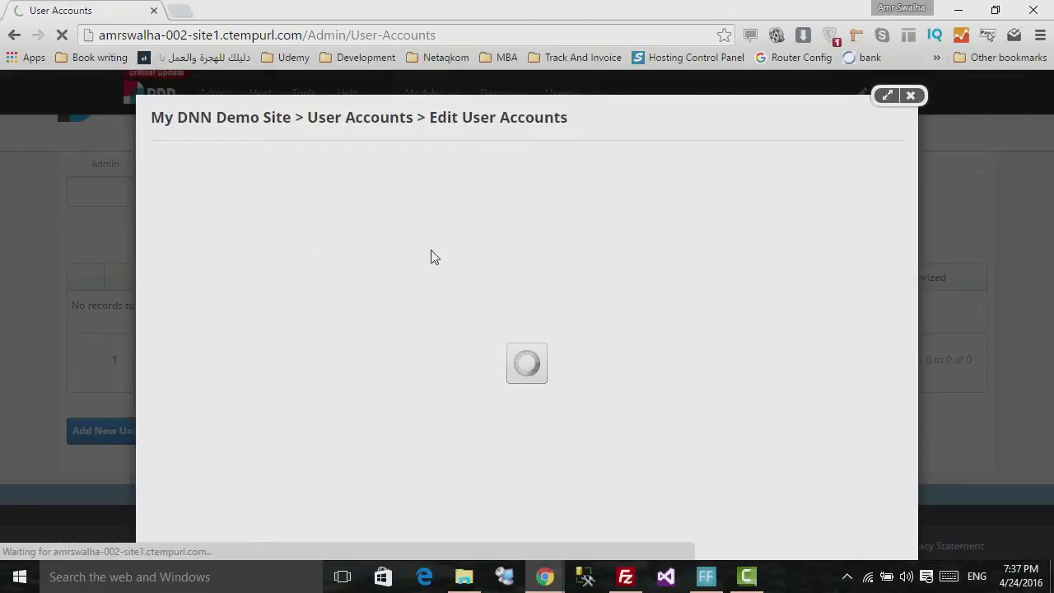
{"action": "left_click", "coordinate": [450, 237]}
{"action": "type", "text": "test"}
{"action": "left_click", "coordinate": [451, 272]}
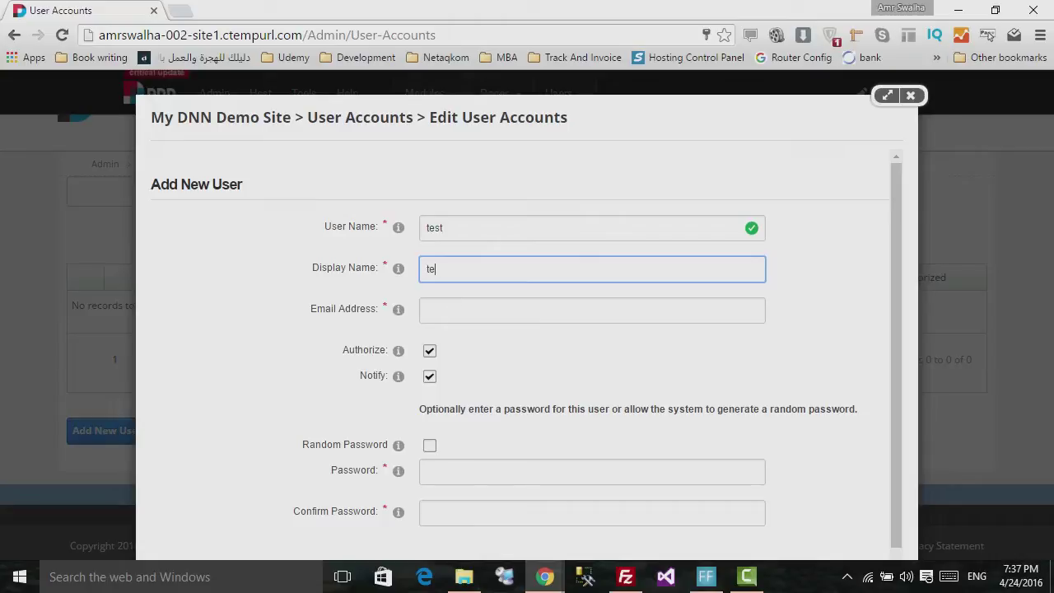
{"action": "left_click", "coordinate": [591, 310]}
{"action": "type", "text": "test@test.com"}
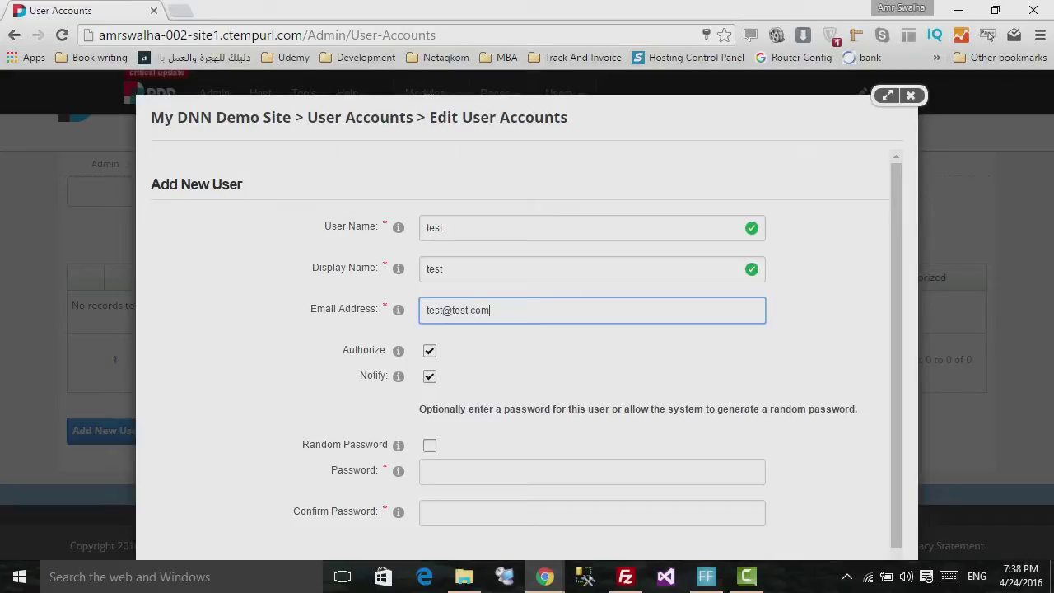
{"action": "left_click", "coordinate": [751, 422]}
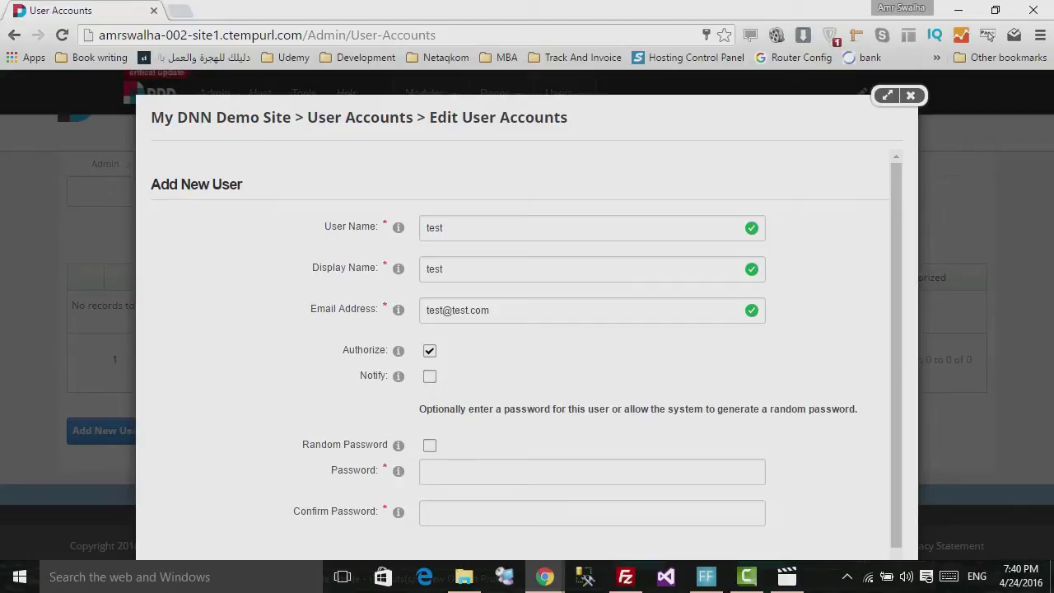
{"action": "scroll", "coordinate": [477, 459], "scroll_direction": "down", "scroll_amount": 2}
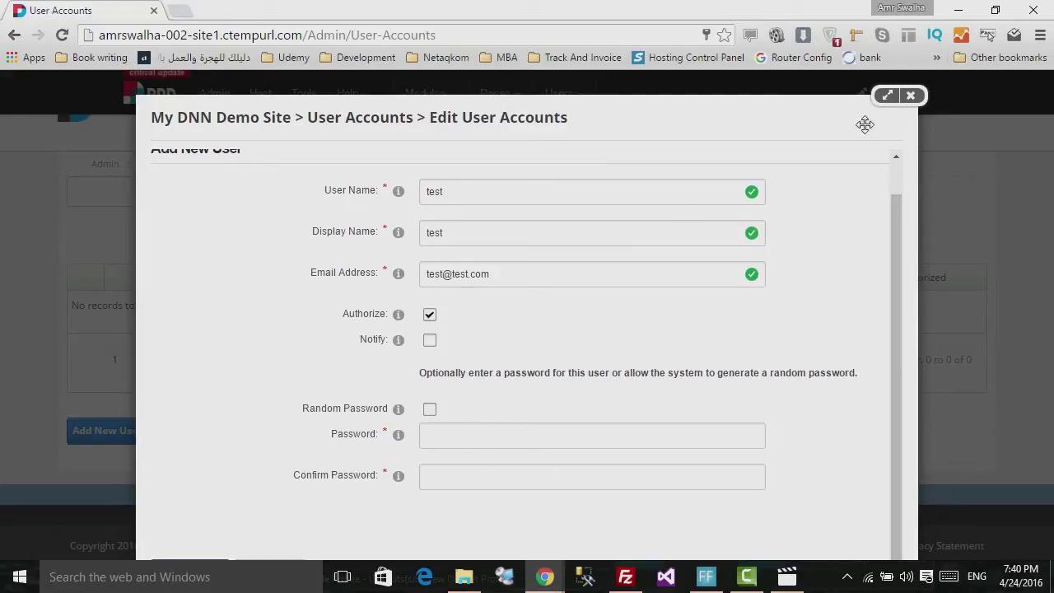
Enter and confirm the account password in the enlarged dialog, then create the user
{"action": "left_click", "coordinate": [887, 96]}
{"action": "left_click", "coordinate": [383, 430]}
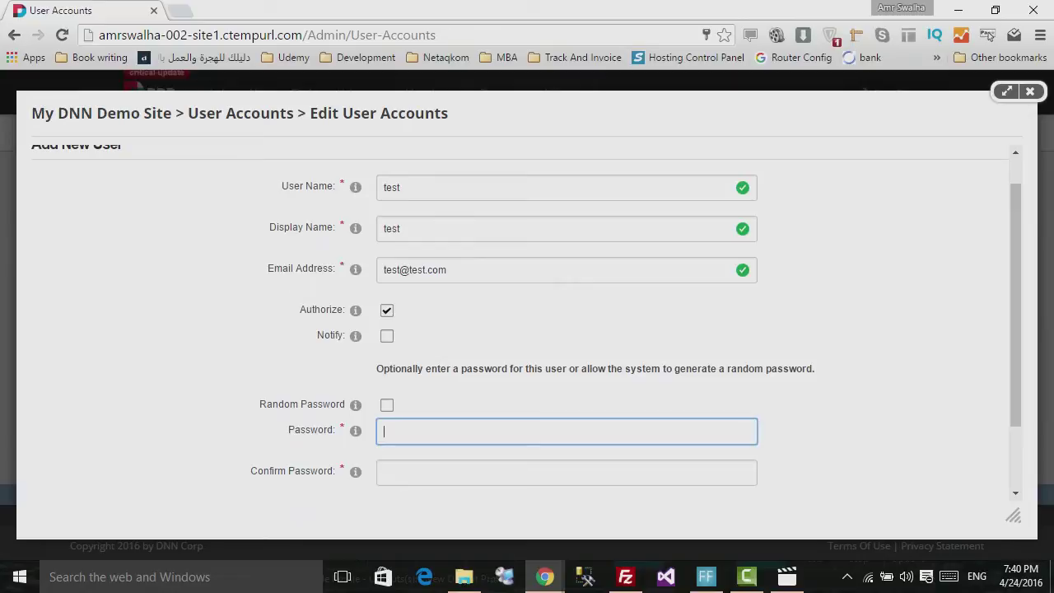
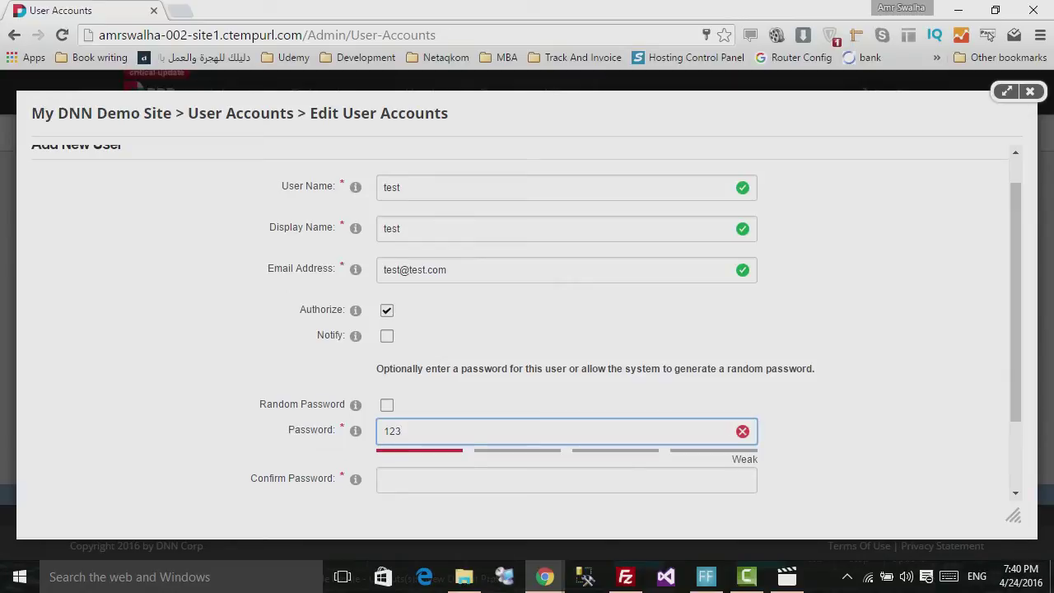
{"action": "key", "text": "Tab"}
{"action": "left_click", "coordinate": [497, 407]}
{"action": "scroll", "coordinate": [494, 412], "scroll_direction": "down", "scroll_amount": 2}
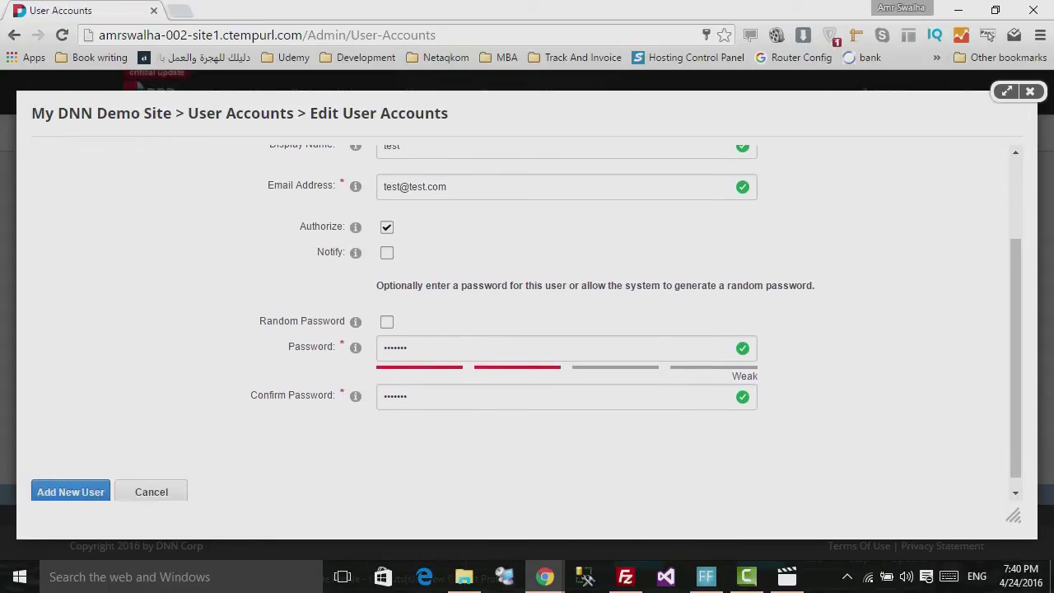
{"action": "left_click", "coordinate": [71, 480]}
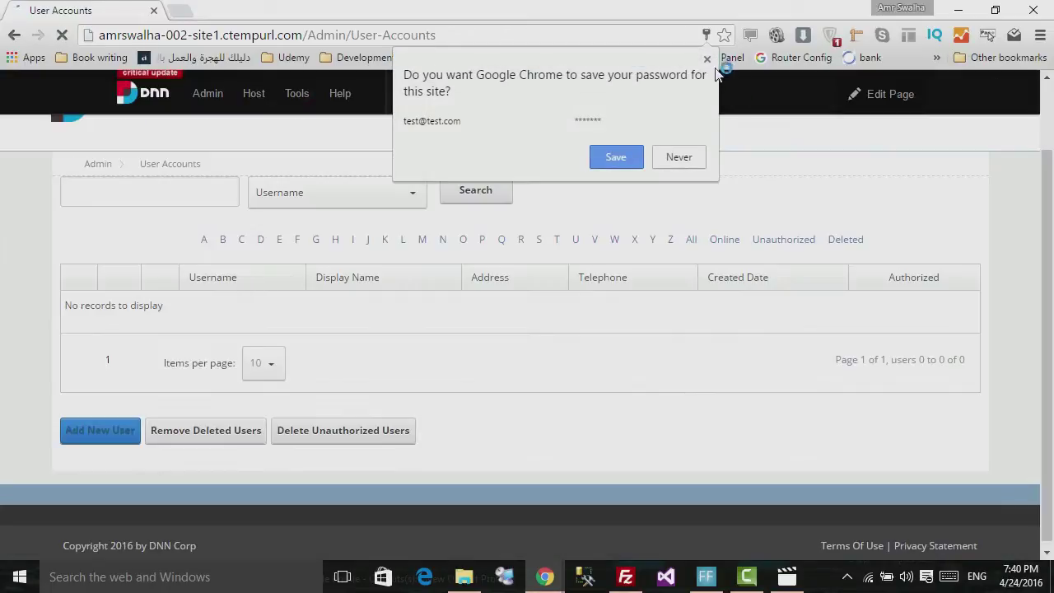
Dismiss Chrome's save-password prompt and open user test for editing
{"action": "left_click", "coordinate": [707, 59]}
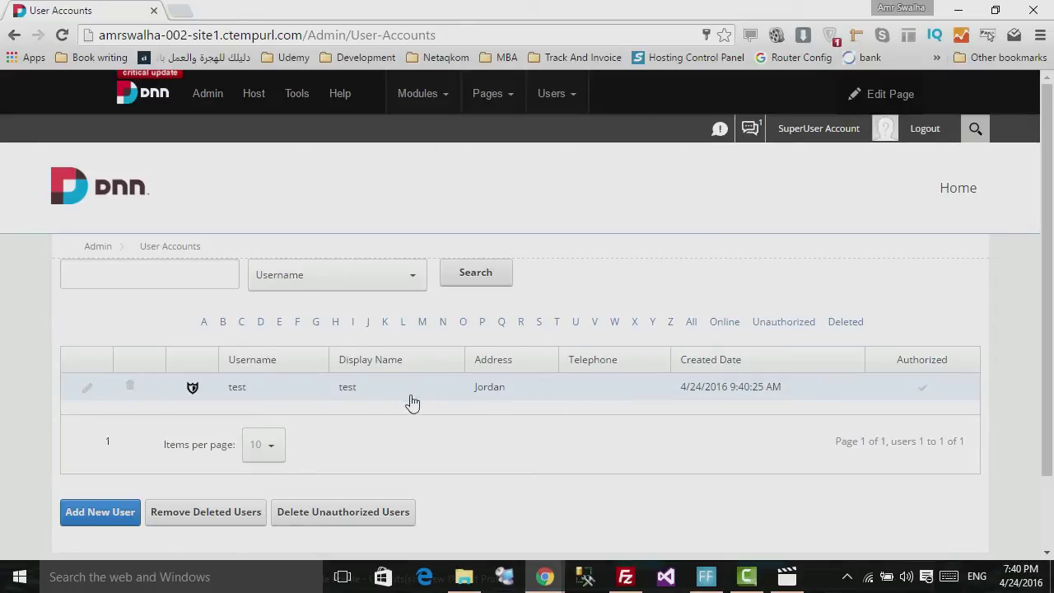
{"action": "left_click", "coordinate": [88, 390]}
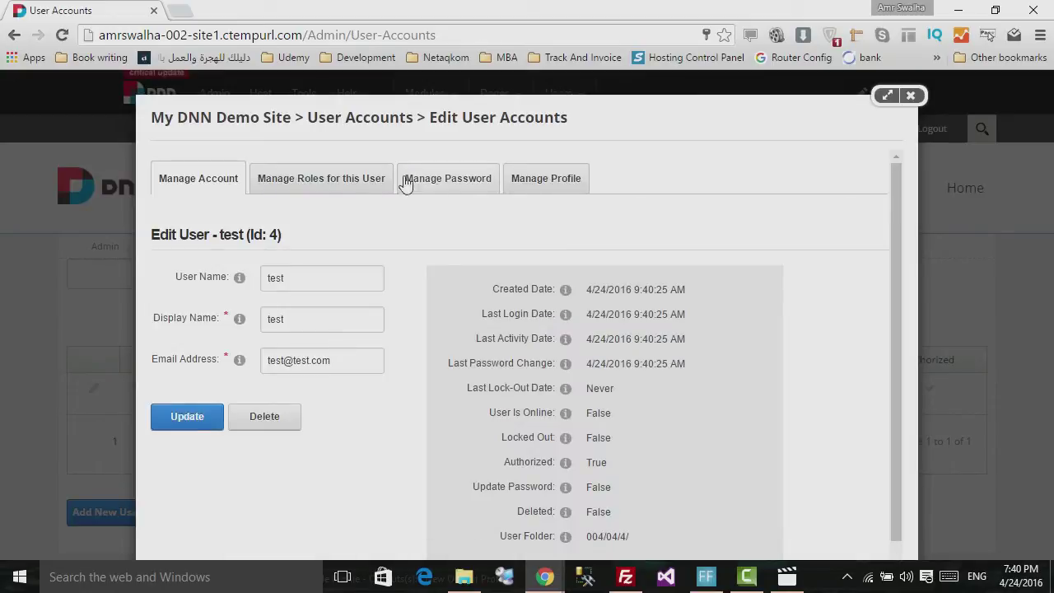
Make the test user a super user from the Edit User dialog
{"action": "scroll", "coordinate": [402, 355], "scroll_direction": "down", "scroll_amount": 1}
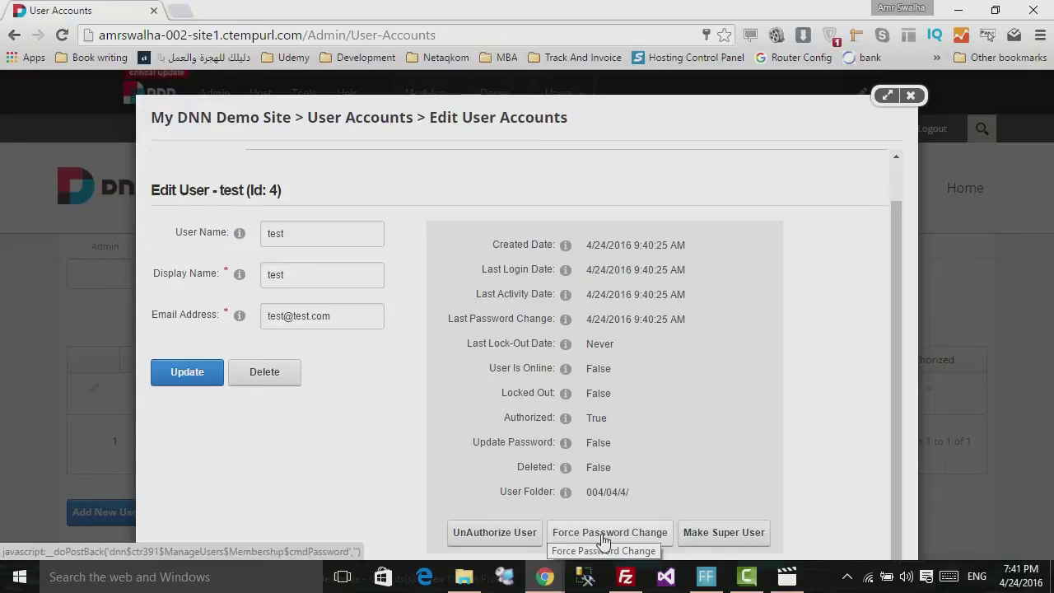
{"action": "left_click", "coordinate": [695, 536]}
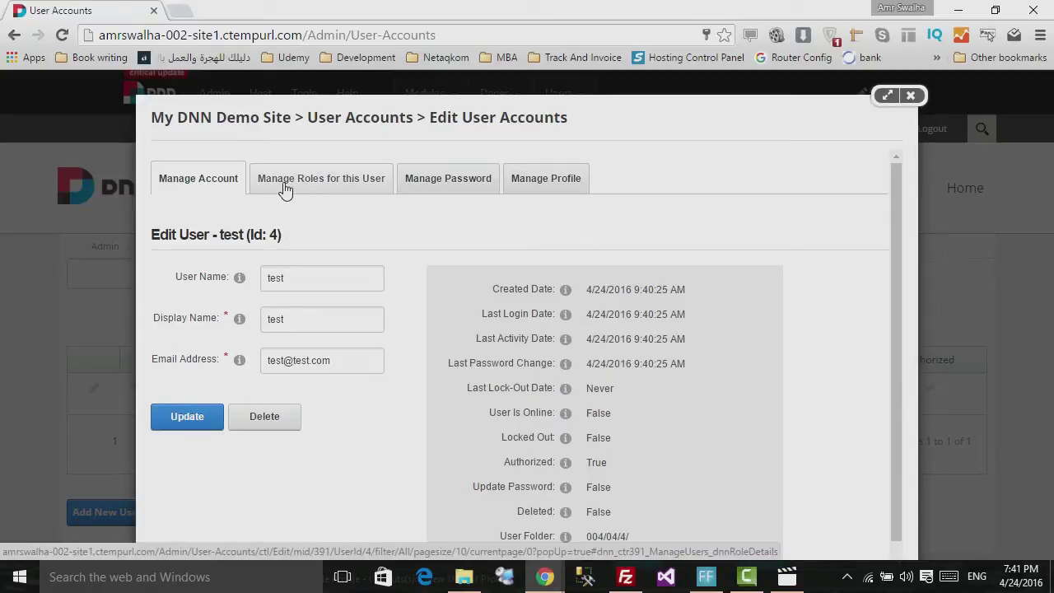
Assign the Translator (en-US) role to test with Send Email turned off
{"action": "left_click", "coordinate": [294, 186]}
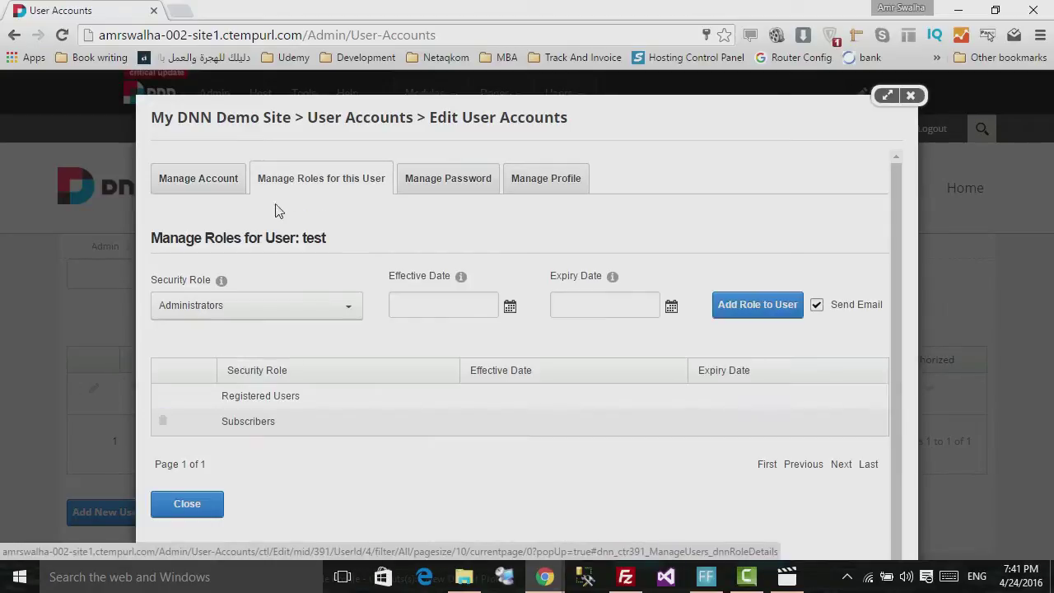
{"action": "left_click", "coordinate": [279, 313]}
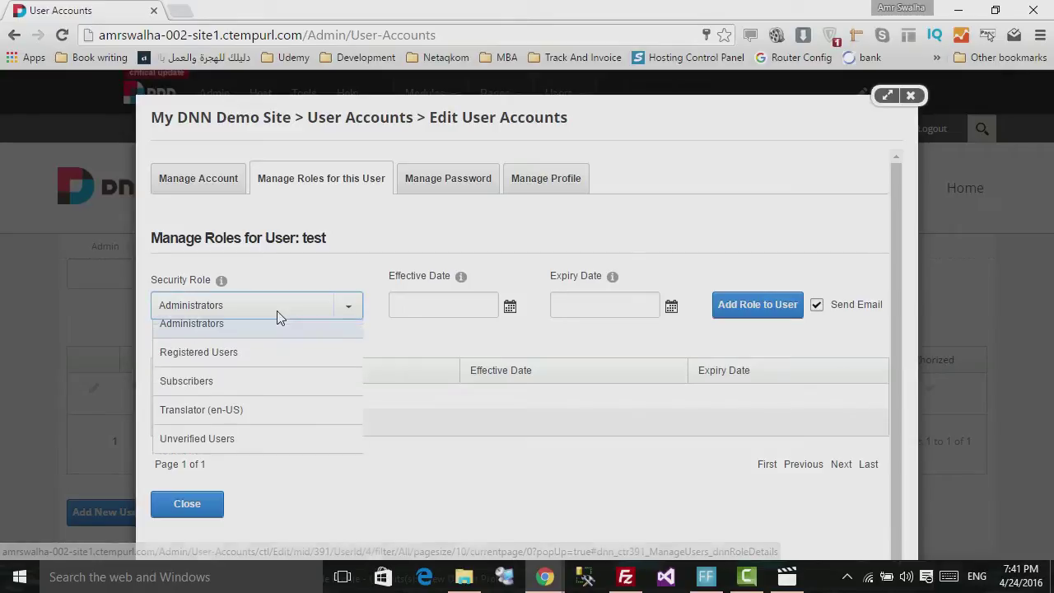
{"action": "left_click", "coordinate": [248, 425]}
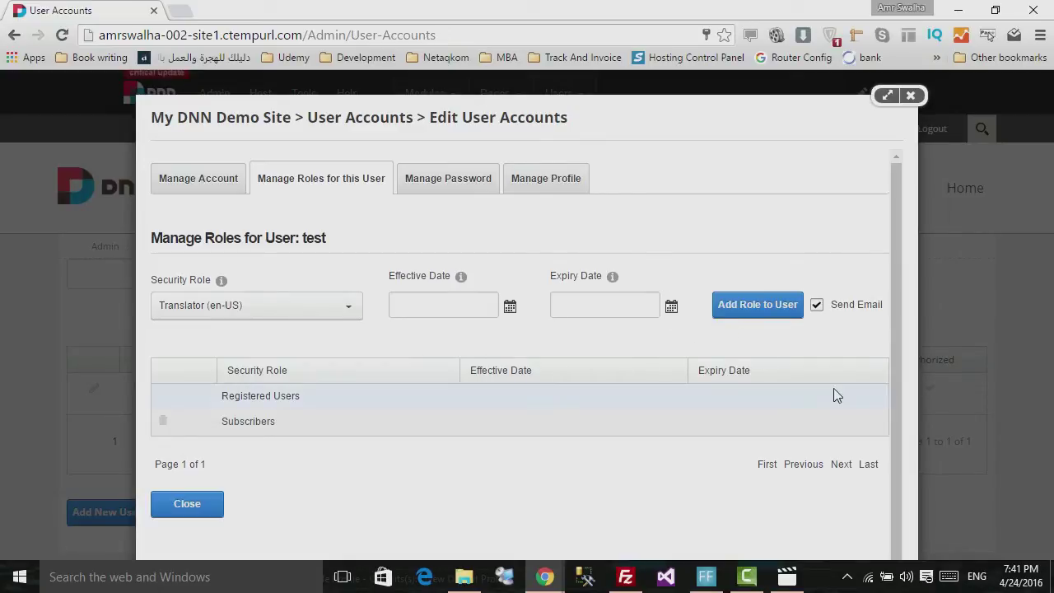
{"action": "left_click", "coordinate": [818, 311]}
{"action": "left_click", "coordinate": [817, 308]}
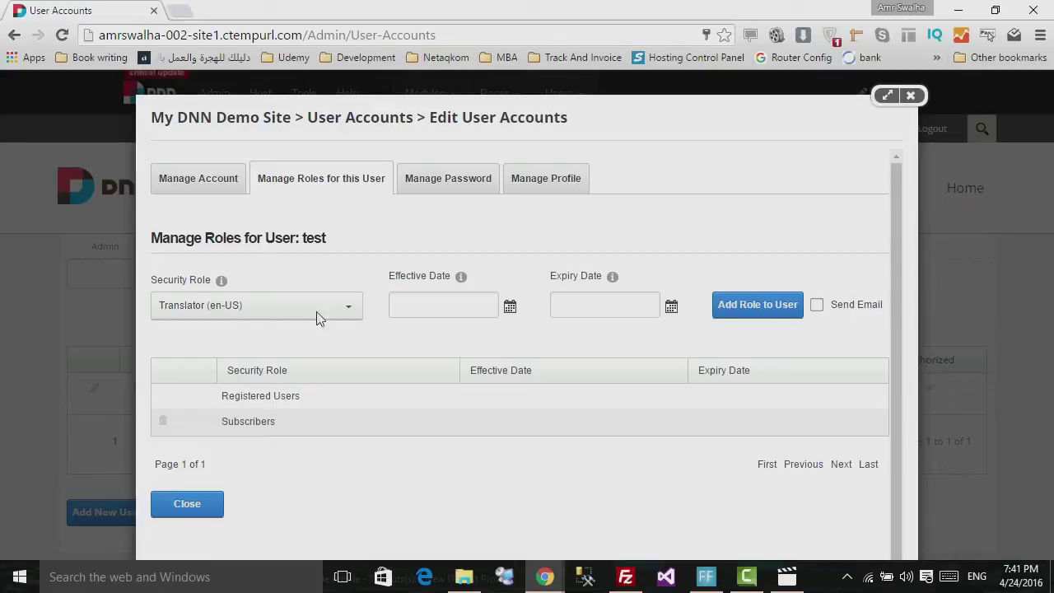
{"action": "left_click", "coordinate": [741, 310]}
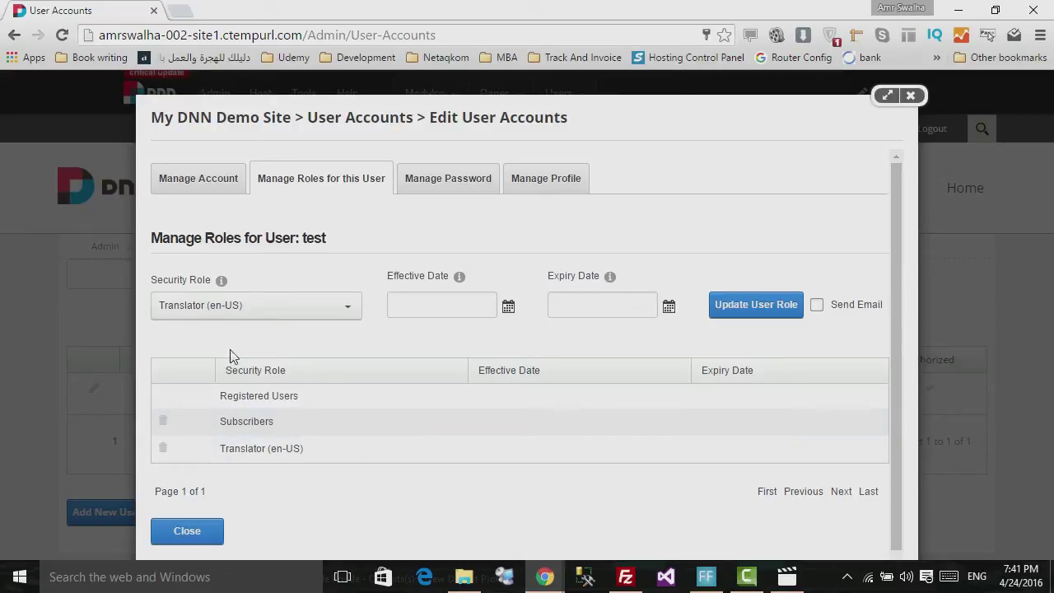
Delete the Translator (en-US) role again and bring up the Manage Password settings
{"action": "left_click", "coordinate": [163, 448]}
{"action": "left_click", "coordinate": [423, 421]}
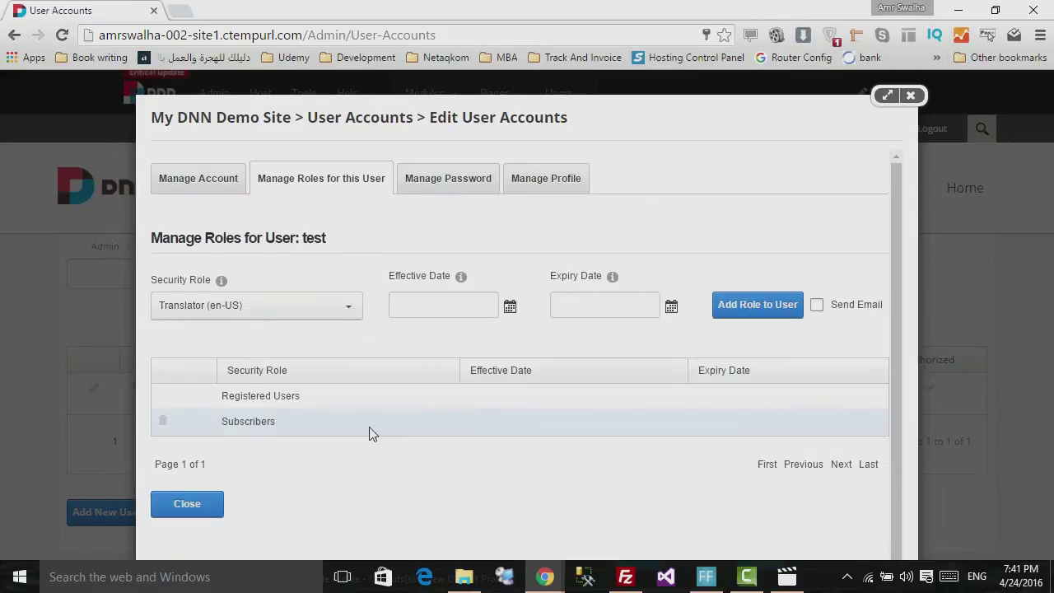
{"action": "left_click", "coordinate": [435, 185]}
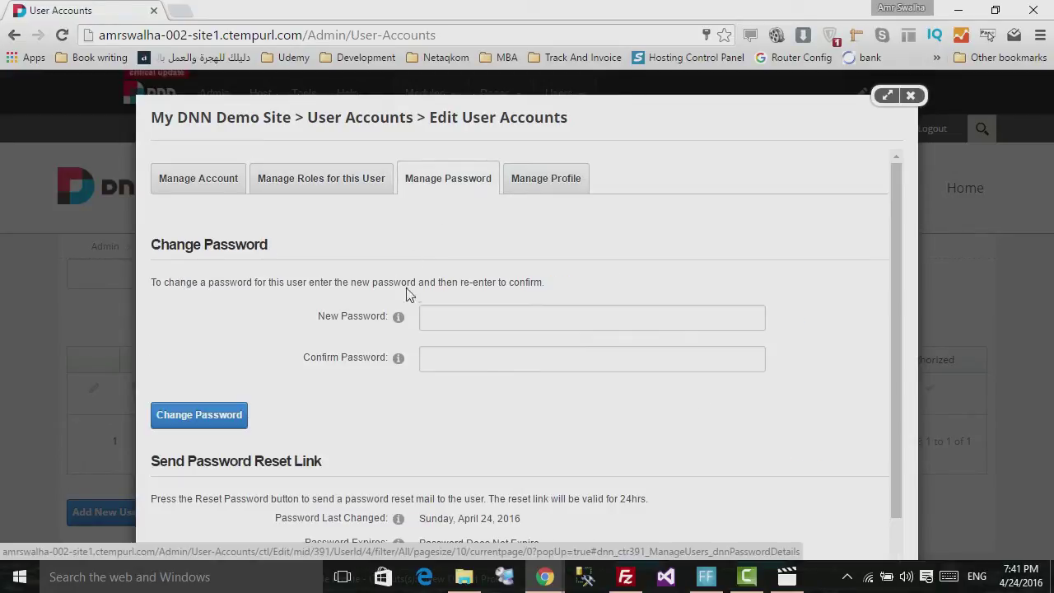
Review the Send Password Reset Link section, then switch to the Manage Profile fields
{"action": "scroll", "coordinate": [418, 307], "scroll_direction": "down", "scroll_amount": 1}
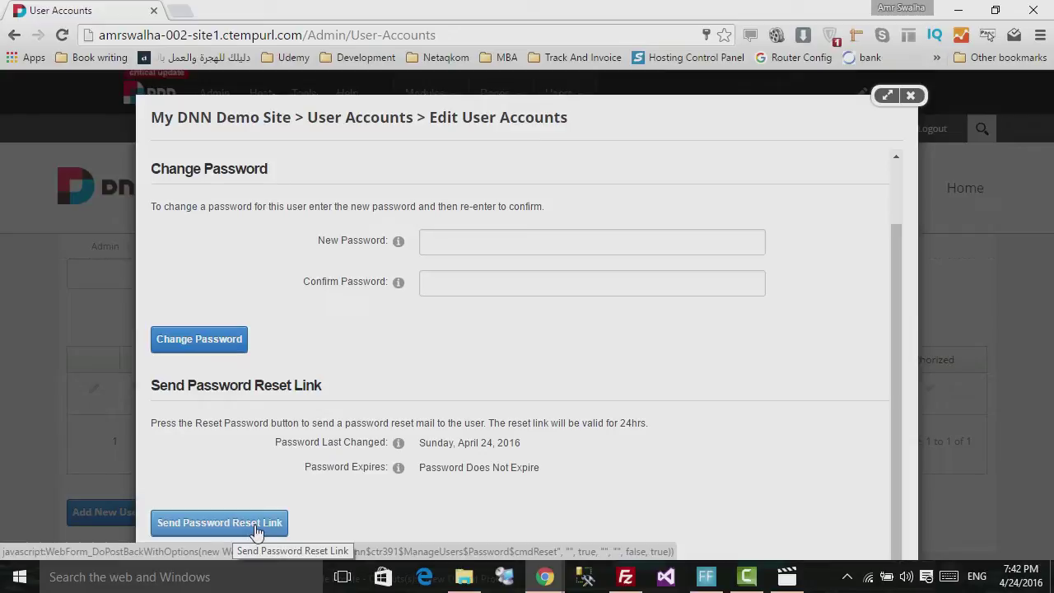
{"action": "scroll", "coordinate": [518, 331], "scroll_direction": "up", "scroll_amount": 1}
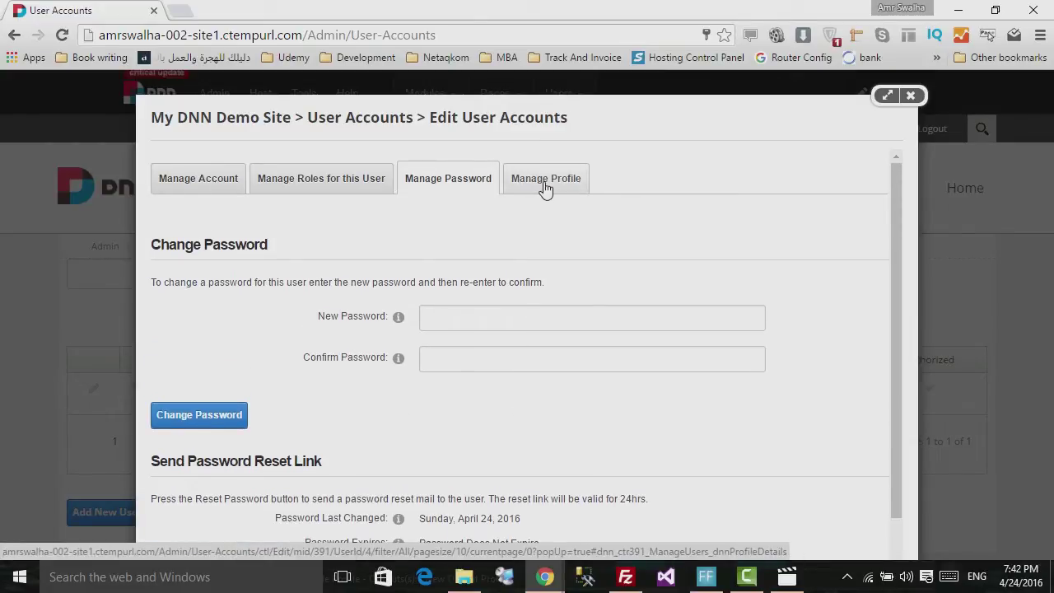
{"action": "left_click", "coordinate": [545, 183]}
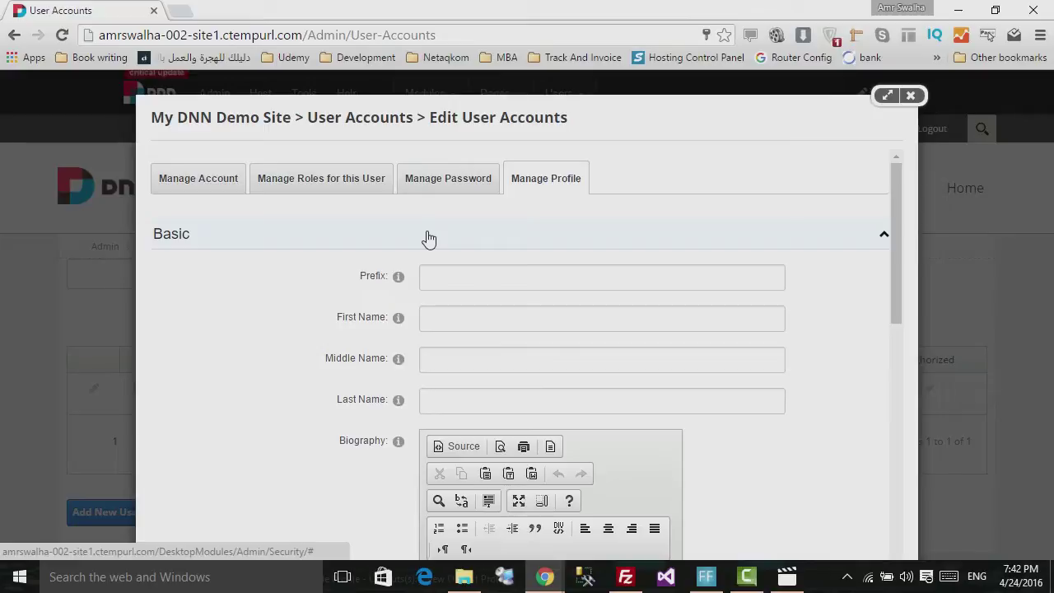
Collapse the Basic section, expand and collapse Contact, and expand the Location section
{"action": "scroll", "coordinate": [694, 297], "scroll_direction": "down", "scroll_amount": 5}
{"action": "scroll", "coordinate": [746, 294], "scroll_direction": "up", "scroll_amount": 5}
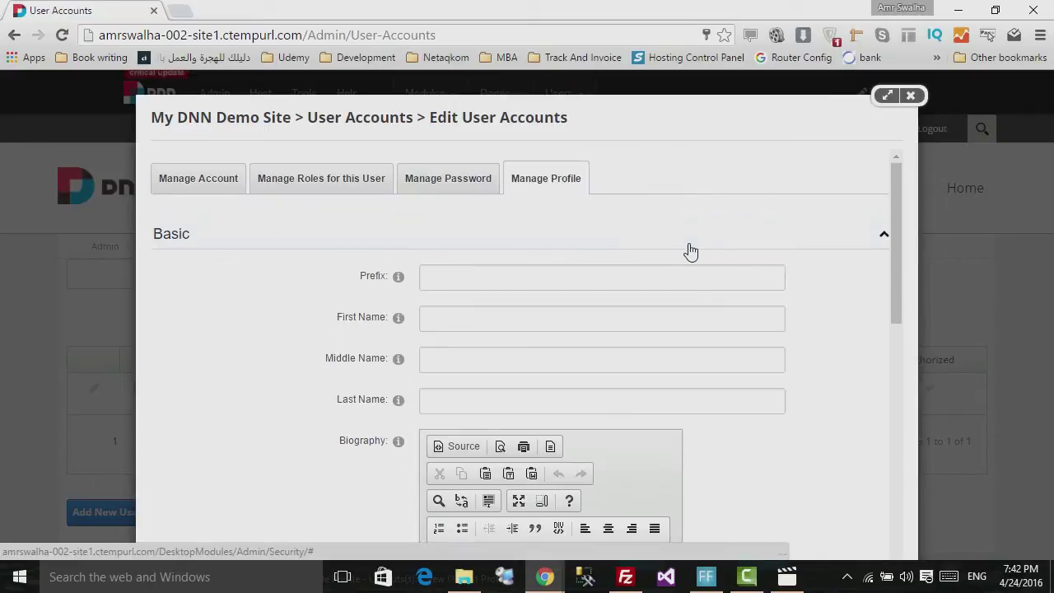
{"action": "left_click", "coordinate": [683, 247]}
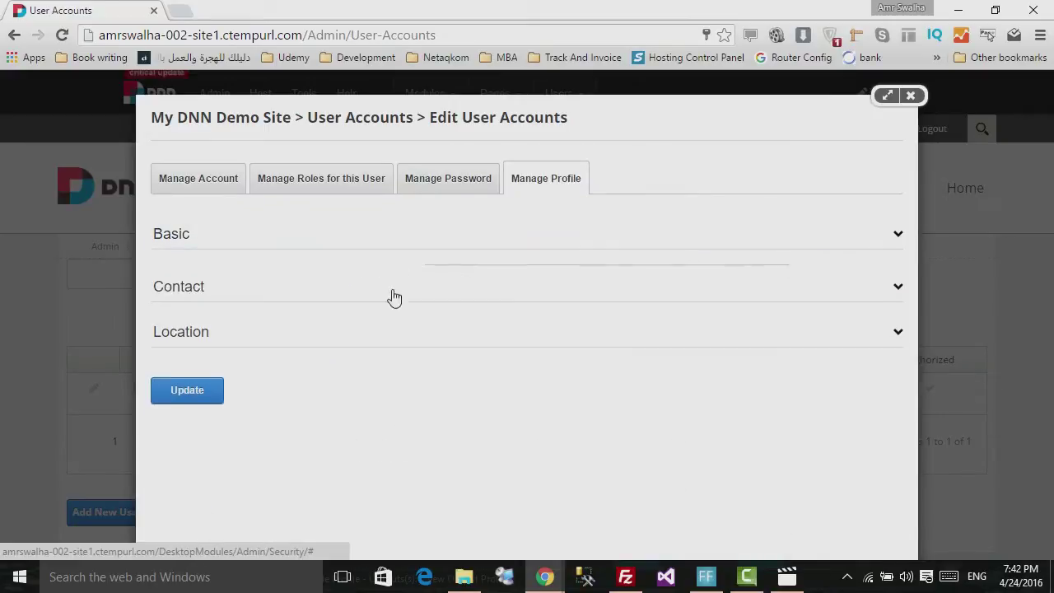
{"action": "left_click", "coordinate": [304, 289]}
{"action": "left_click", "coordinate": [303, 286]}
{"action": "left_click", "coordinate": [278, 334]}
Keep English (United States) as Preferred Locale, collapse Location, and update the profile
{"action": "scroll", "coordinate": [301, 341], "scroll_direction": "down", "scroll_amount": 3}
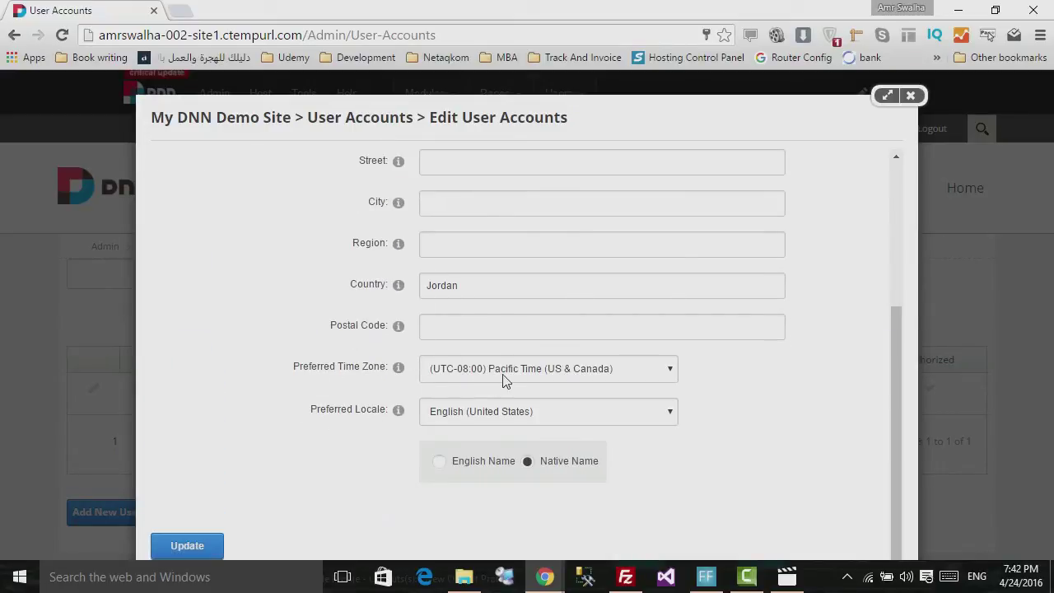
{"action": "left_click", "coordinate": [543, 406]}
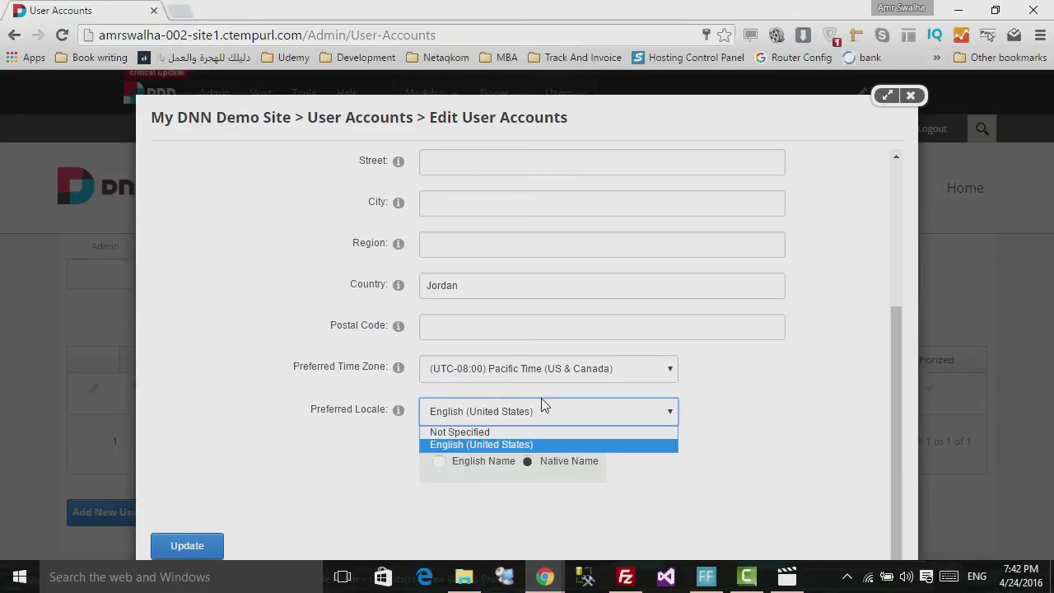
{"action": "left_click", "coordinate": [372, 405]}
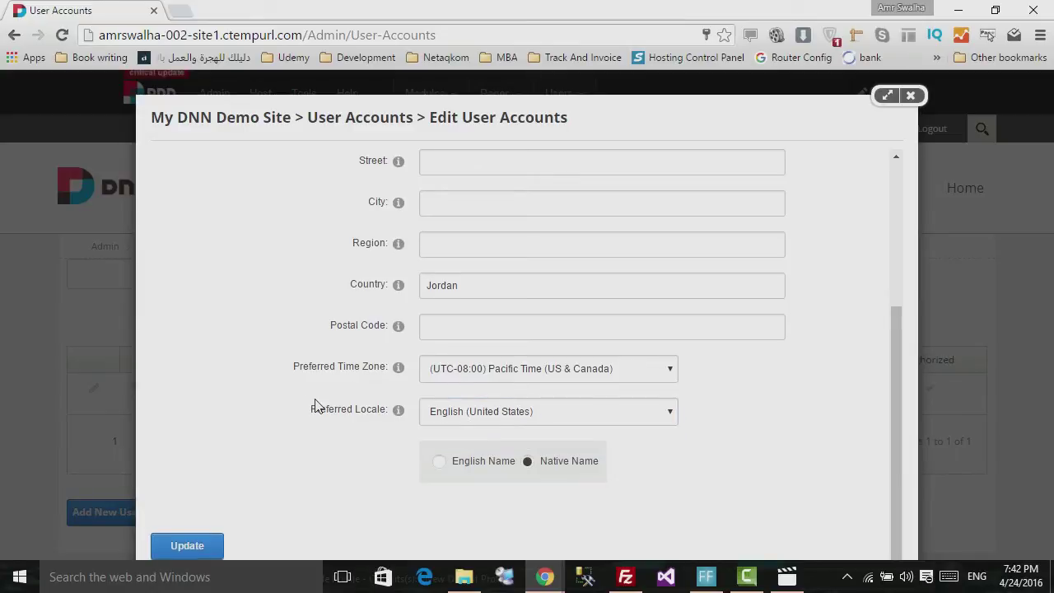
{"action": "scroll", "coordinate": [365, 337], "scroll_direction": "up", "scroll_amount": 3}
{"action": "left_click", "coordinate": [367, 337]}
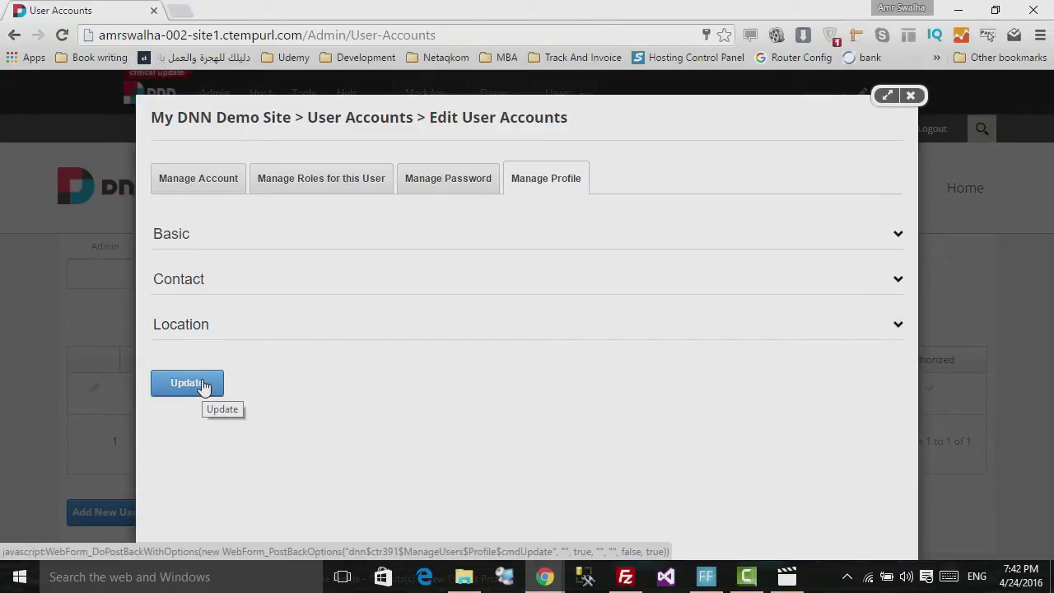
{"action": "left_click", "coordinate": [206, 392]}
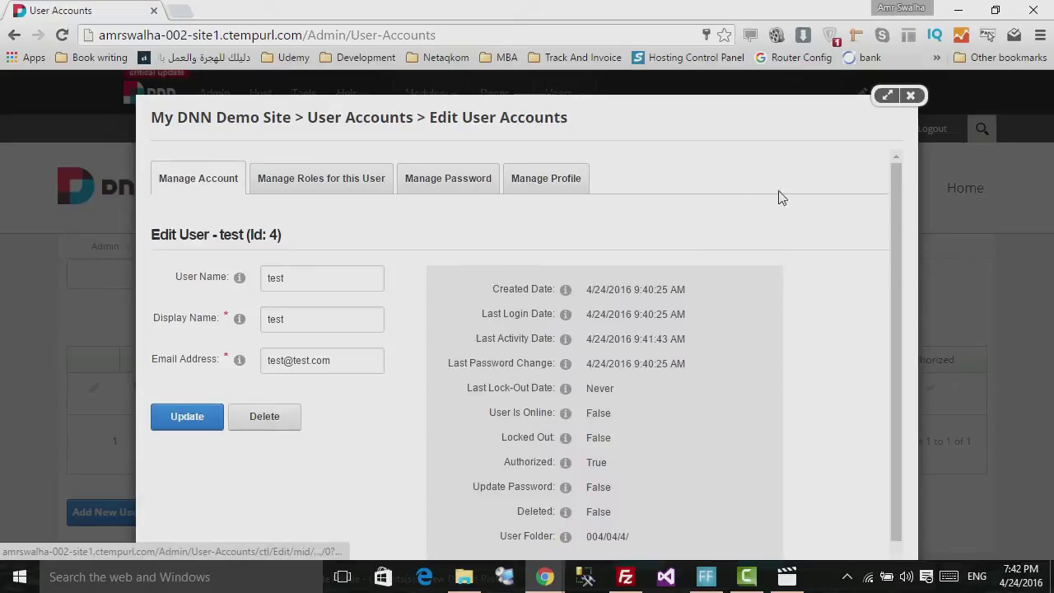
Close the Edit User dialog to return to the User Accounts list
{"action": "scroll", "coordinate": [790, 268], "scroll_direction": "down", "scroll_amount": 1}
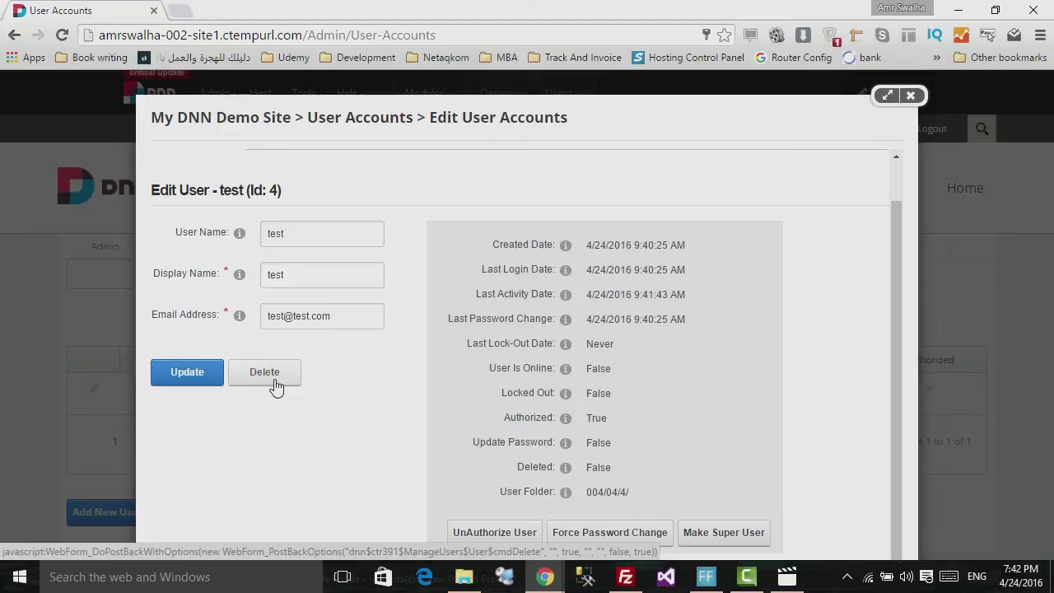
{"action": "scroll", "coordinate": [870, 214], "scroll_direction": "up", "scroll_amount": 1}
{"action": "left_click", "coordinate": [911, 96]}
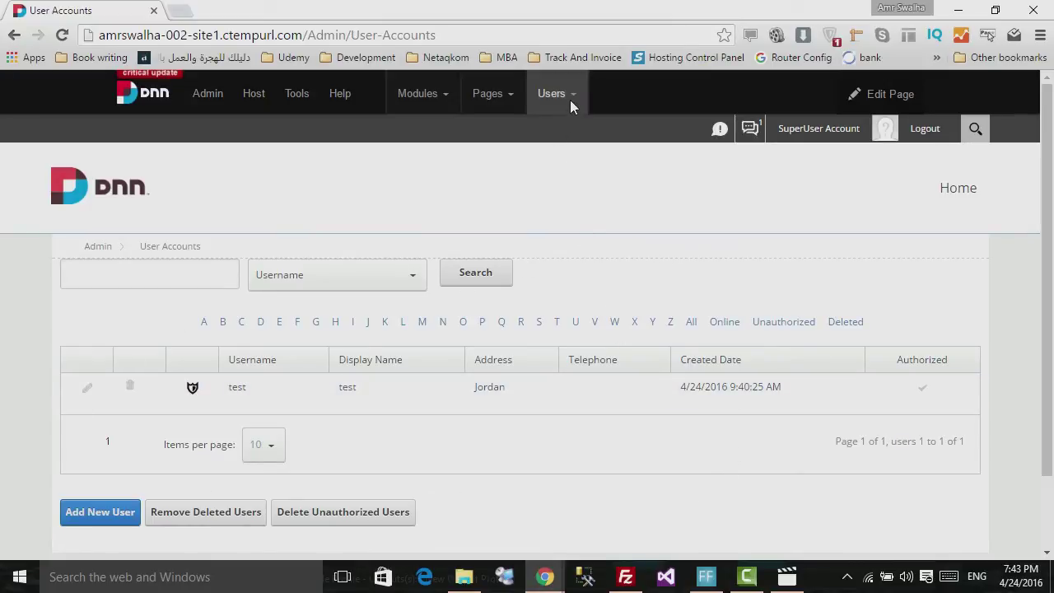
Go to Manage Roles from the Users menu to view the Security Roles page
{"action": "mouse_move", "coordinate": [570, 99]}
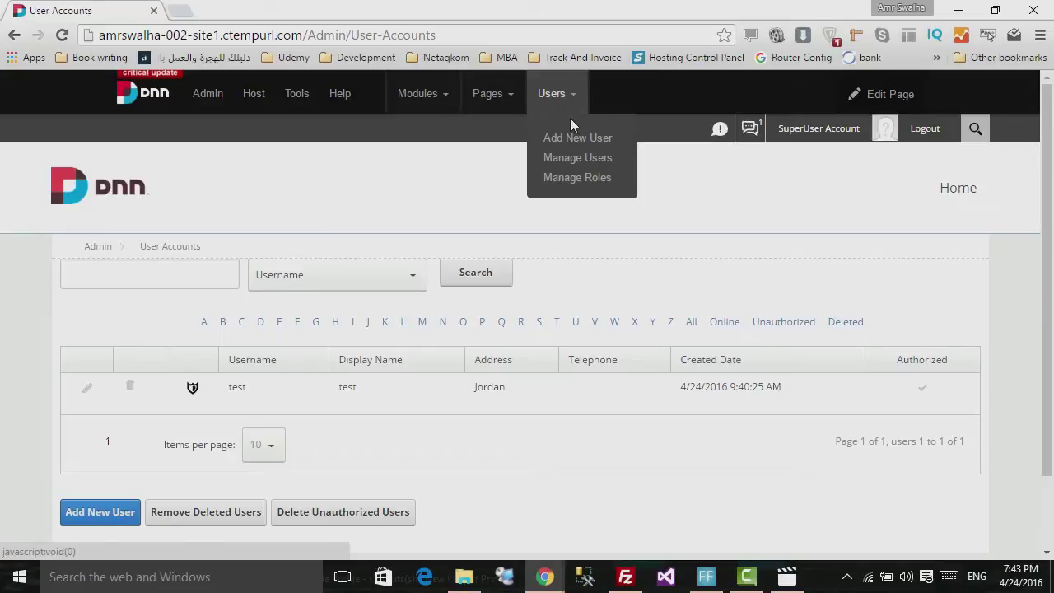
{"action": "left_click", "coordinate": [600, 181]}
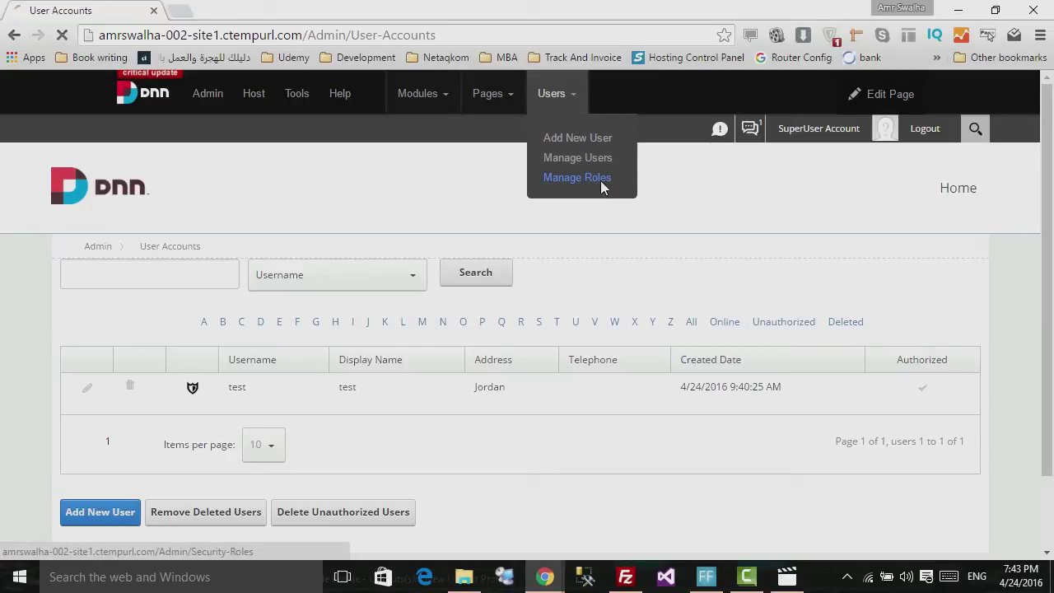
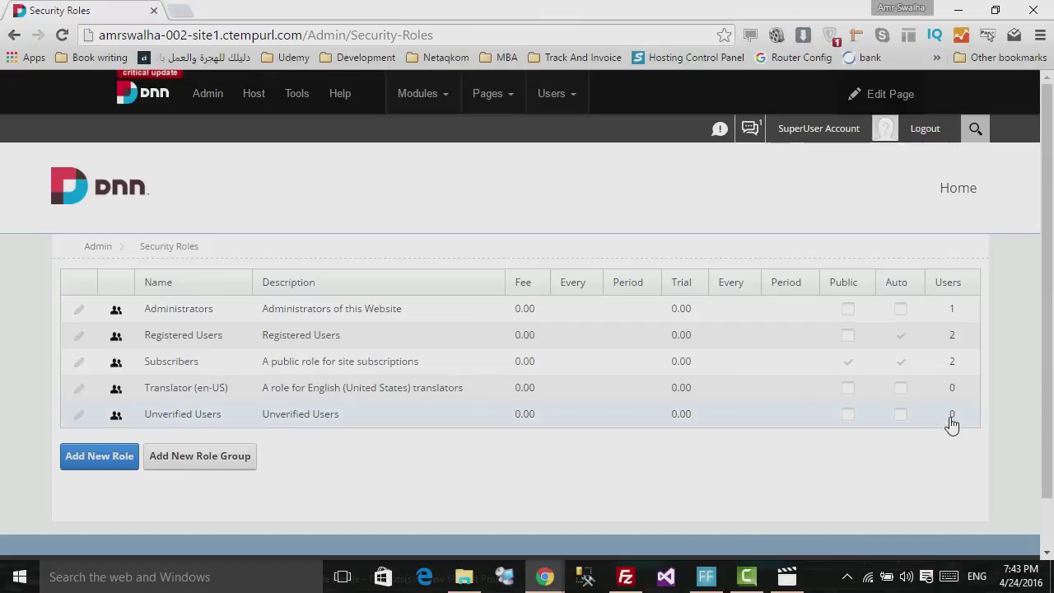
Add a new role 'test role' with description 'test', keeping the group as < Global Roles >
{"action": "left_click", "coordinate": [101, 458]}
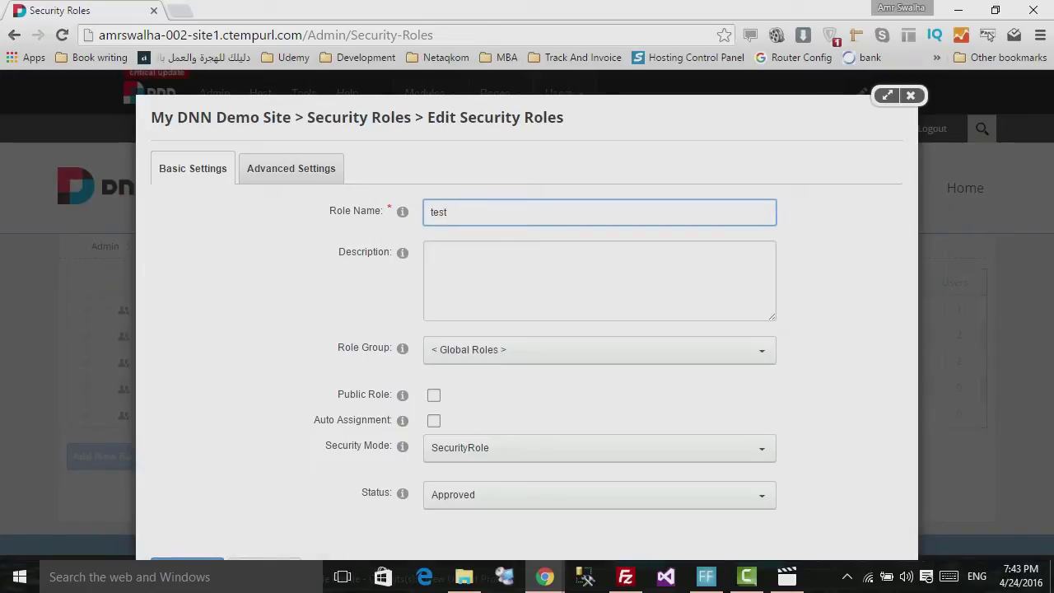
{"action": "left_click", "coordinate": [430, 253]}
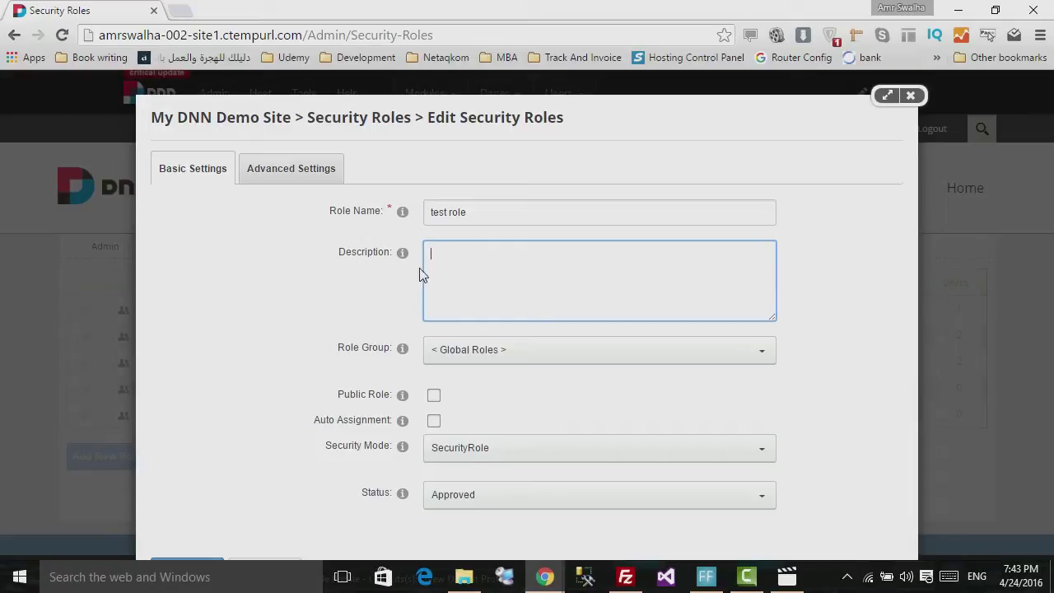
{"action": "type", "text": "test"}
{"action": "left_click", "coordinate": [533, 406]}
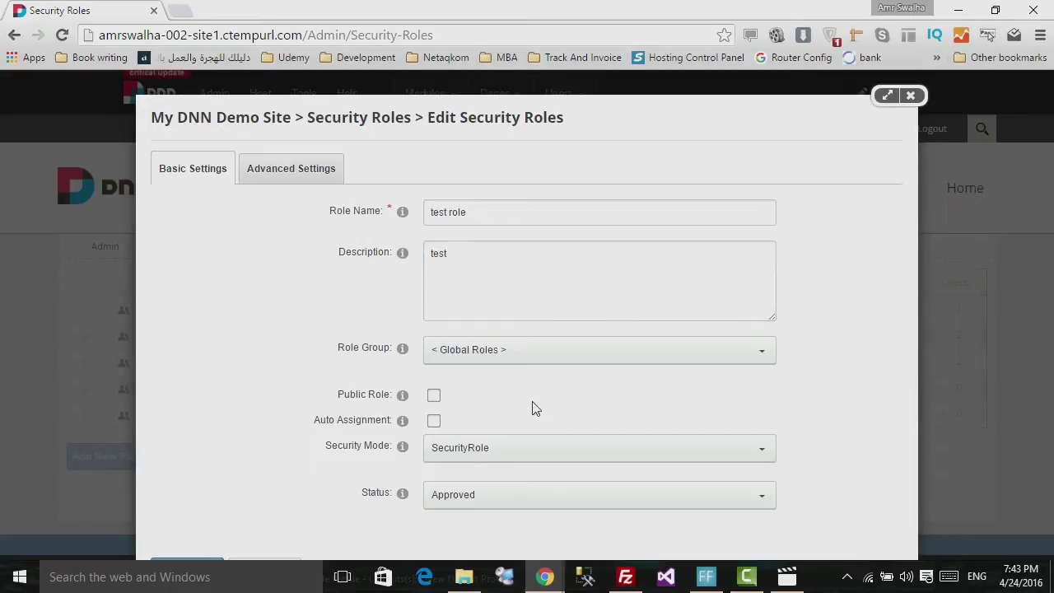
{"action": "left_click", "coordinate": [538, 356]}
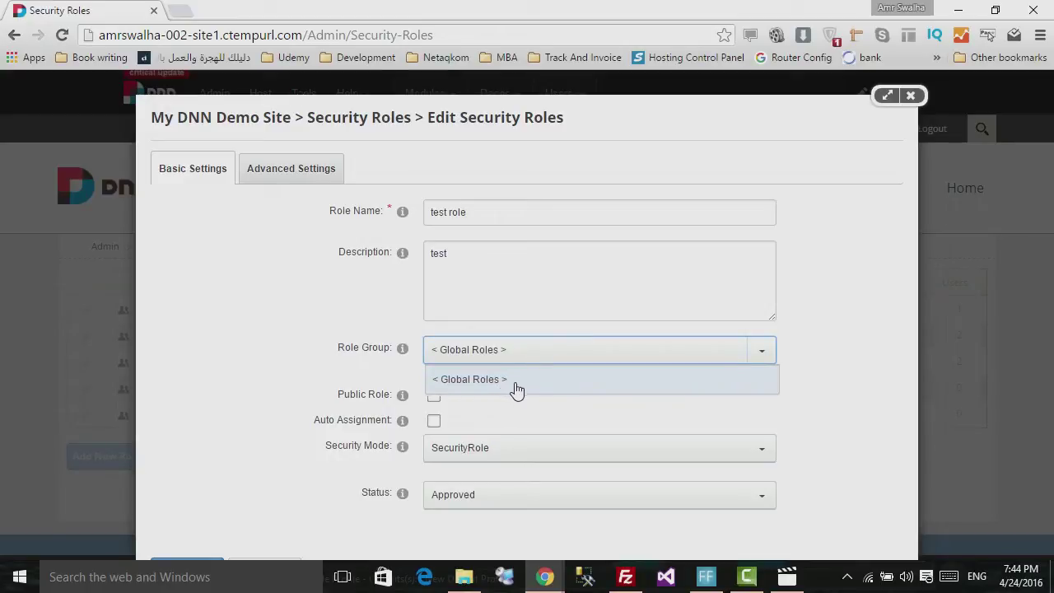
{"action": "left_click", "coordinate": [516, 383]}
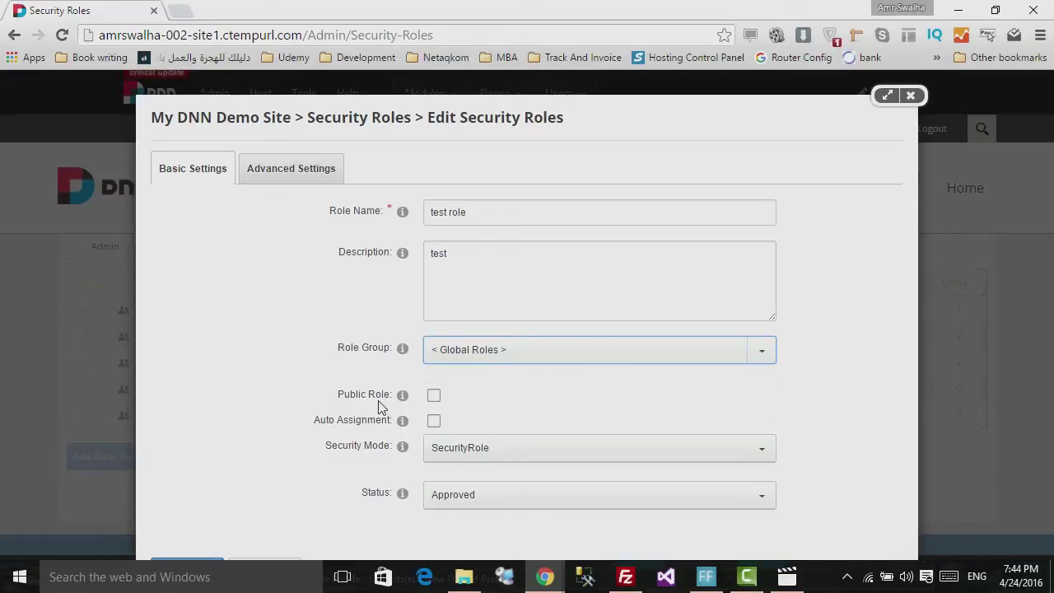
Mark test role as a Public Role with Auto Assignment to users
{"action": "left_click", "coordinate": [434, 398]}
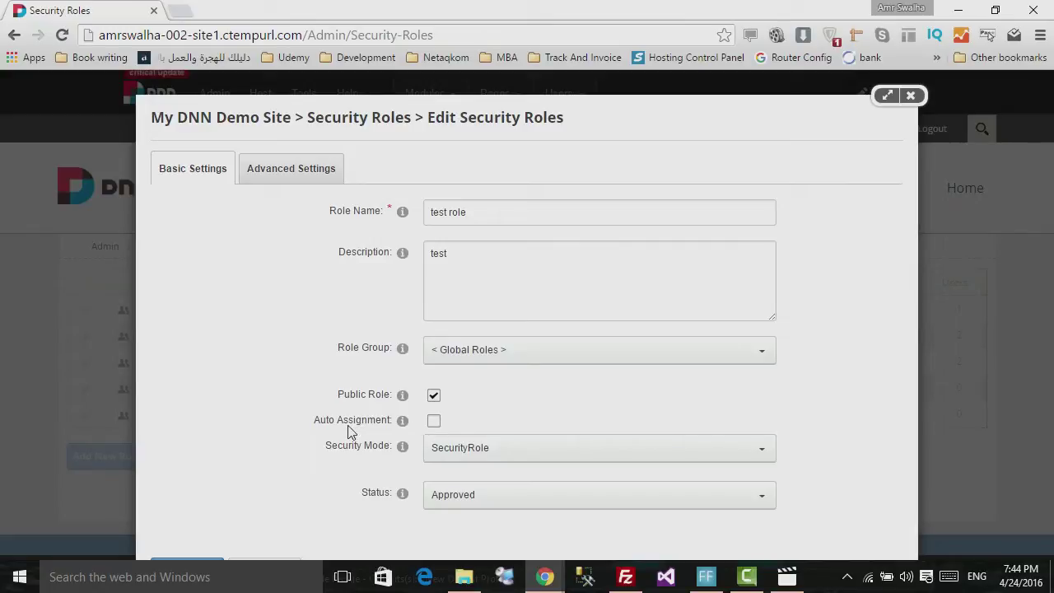
{"action": "left_click", "coordinate": [434, 421]}
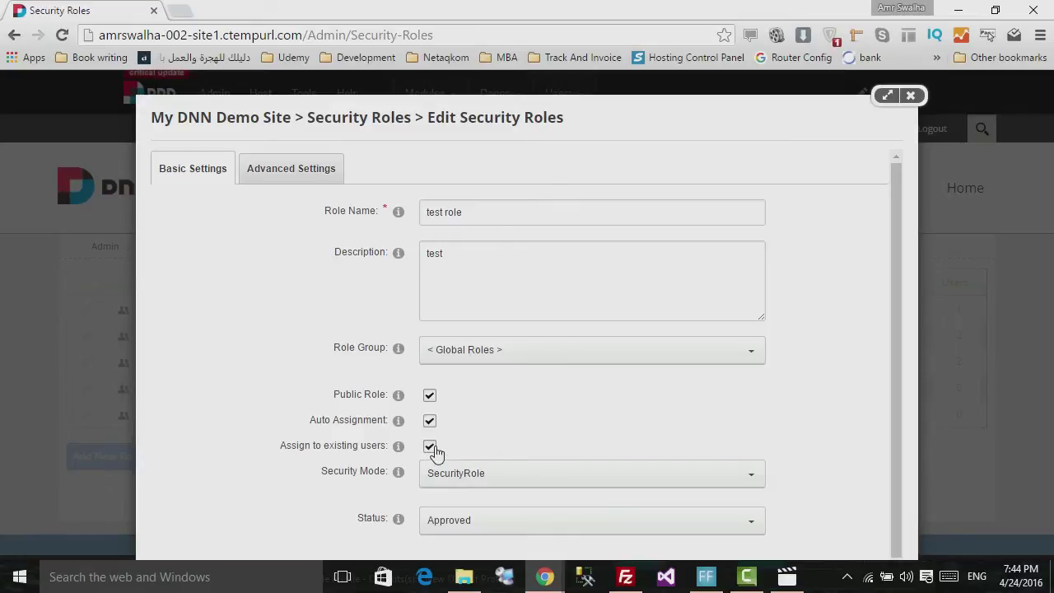
{"action": "scroll", "coordinate": [683, 367], "scroll_direction": "down", "scroll_amount": 1}
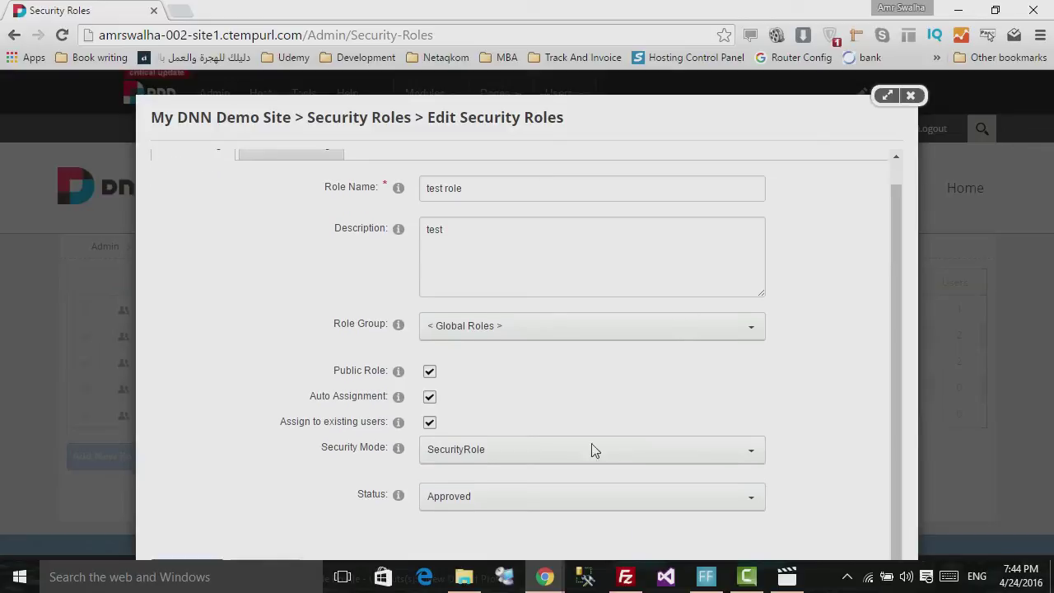
Keep the security mode as SecurityRole and the role status as Approved
{"action": "left_click", "coordinate": [553, 457]}
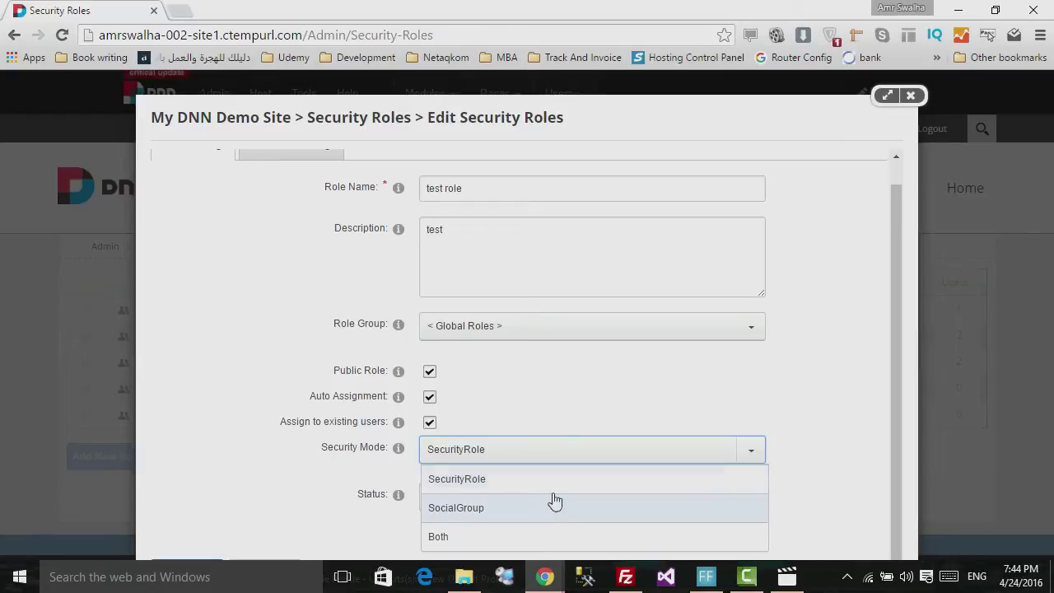
{"action": "left_click", "coordinate": [560, 421]}
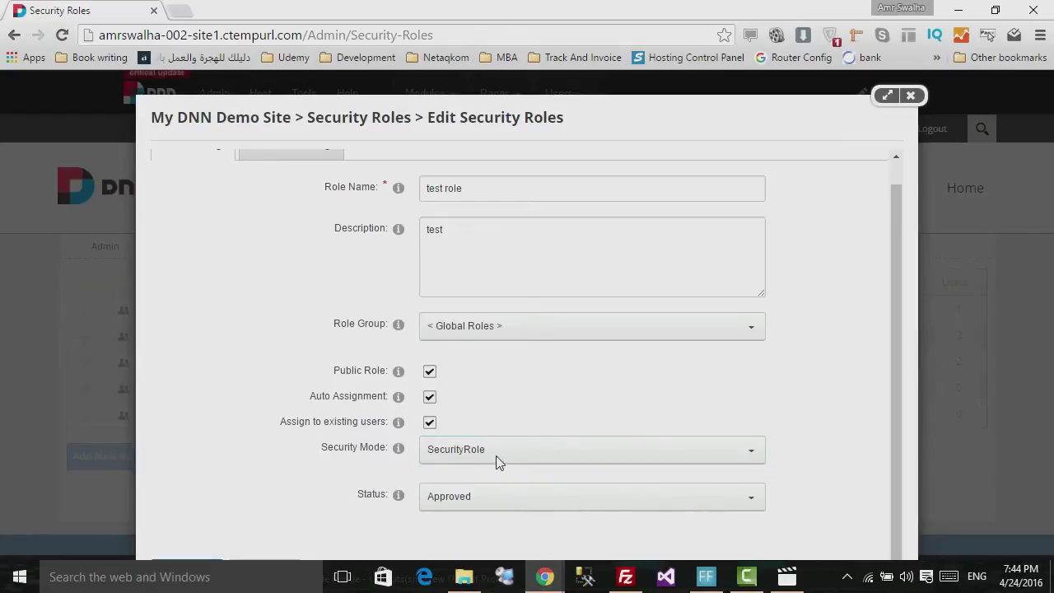
{"action": "left_click", "coordinate": [550, 505]}
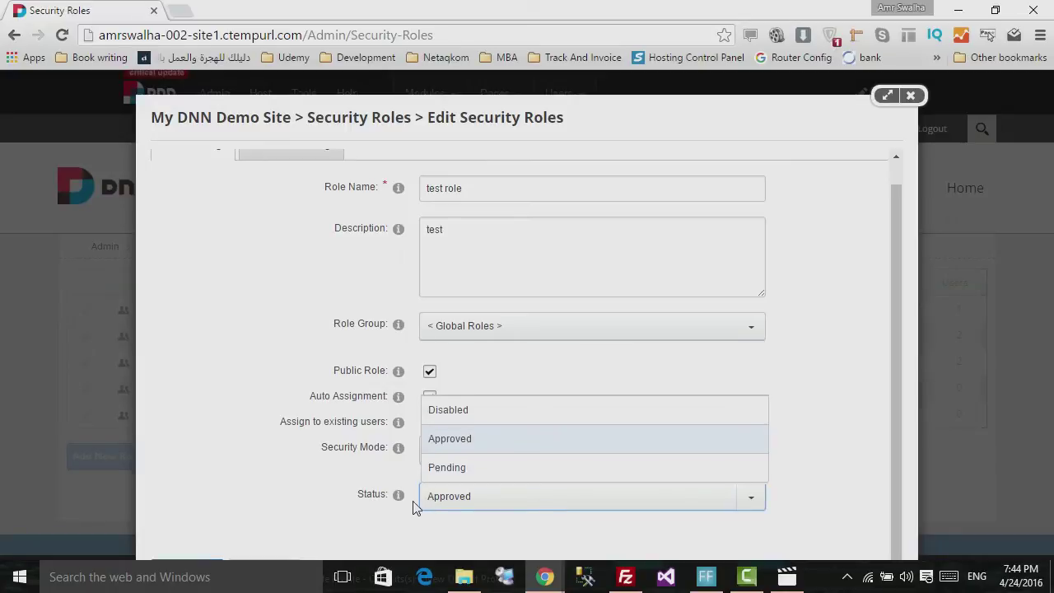
{"action": "left_click", "coordinate": [497, 420]}
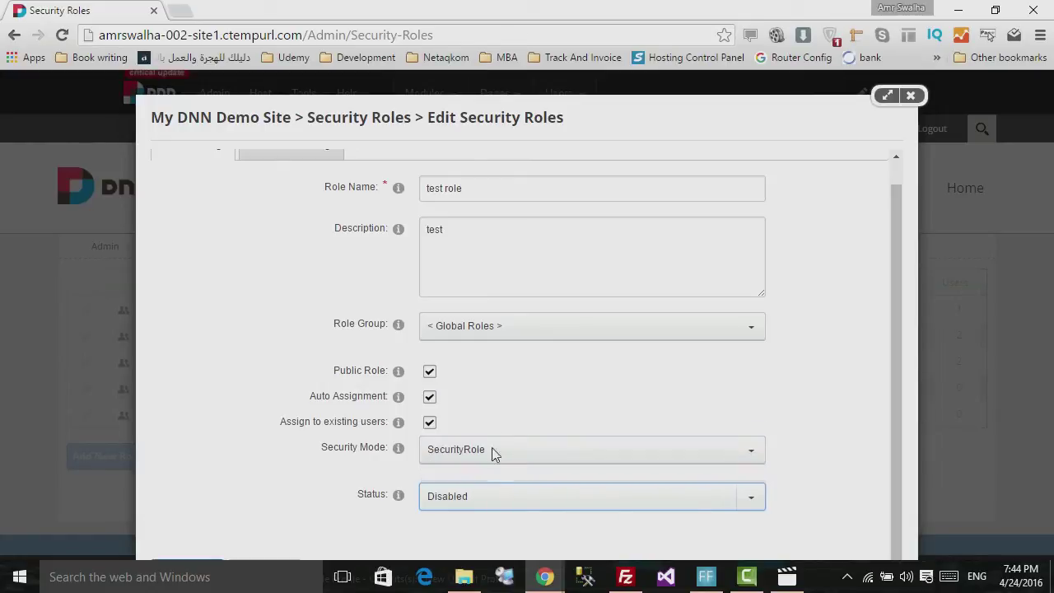
{"action": "left_click", "coordinate": [497, 502]}
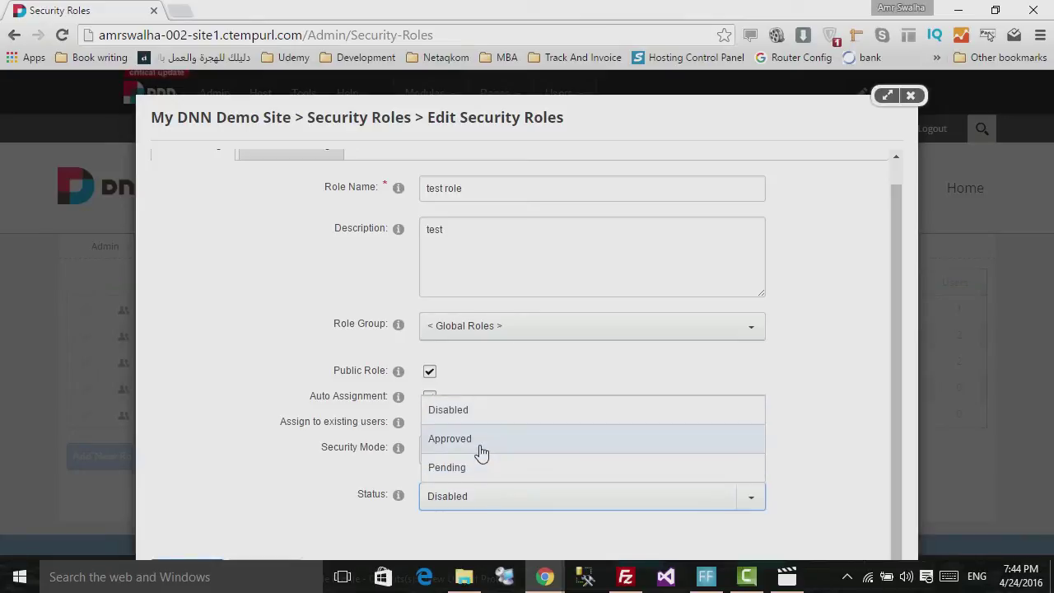
{"action": "left_click", "coordinate": [482, 444]}
{"action": "left_click", "coordinate": [486, 506]}
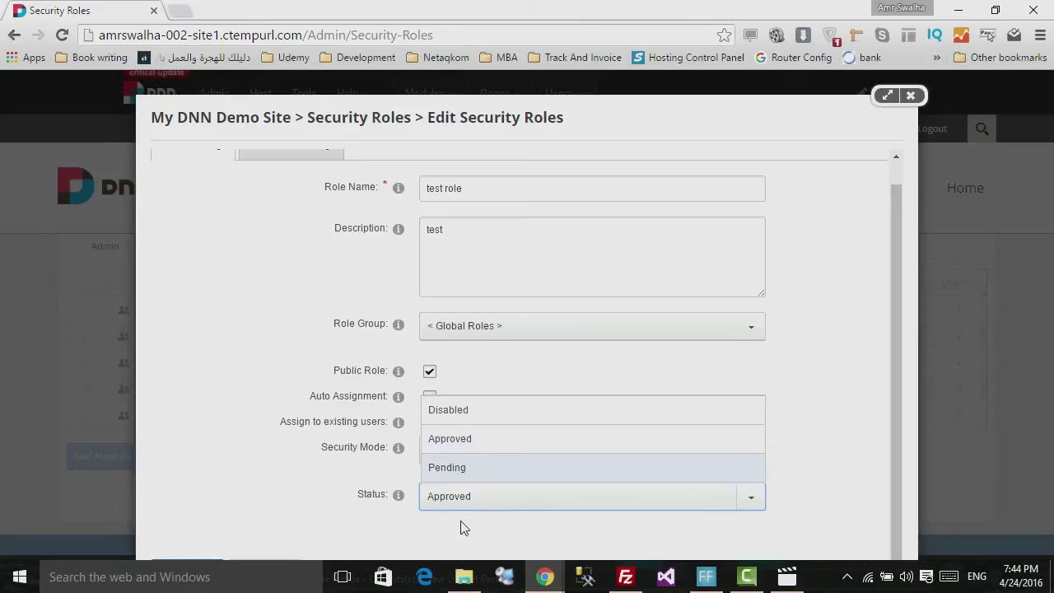
{"action": "left_click", "coordinate": [463, 527]}
Switch to Advanced Settings to reveal the service fee and billing fields
{"action": "scroll", "coordinate": [844, 378], "scroll_direction": "up", "scroll_amount": 1}
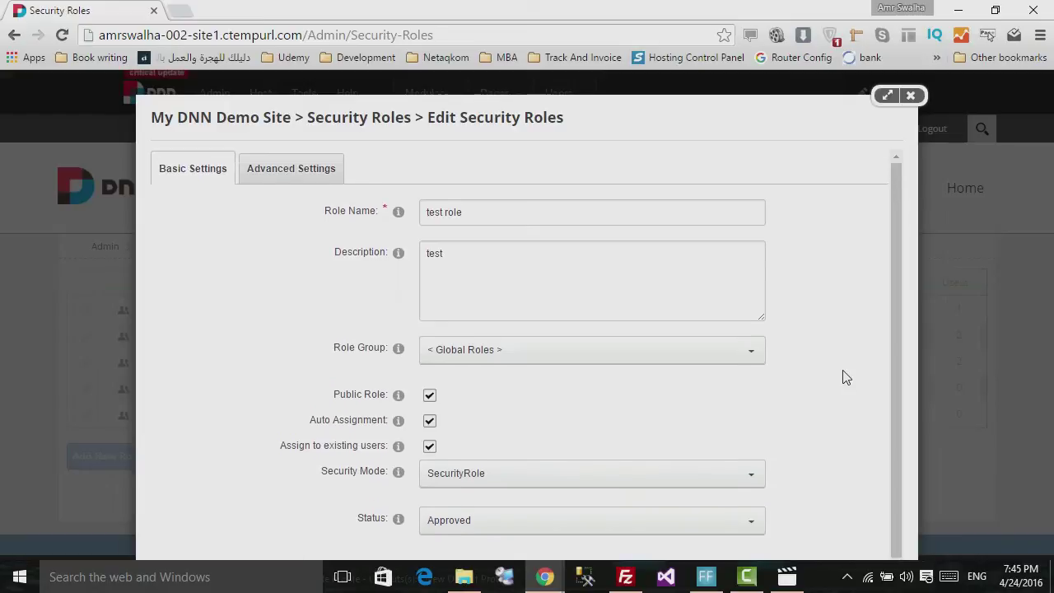
{"action": "scroll", "coordinate": [832, 392], "scroll_direction": "down", "scroll_amount": 1}
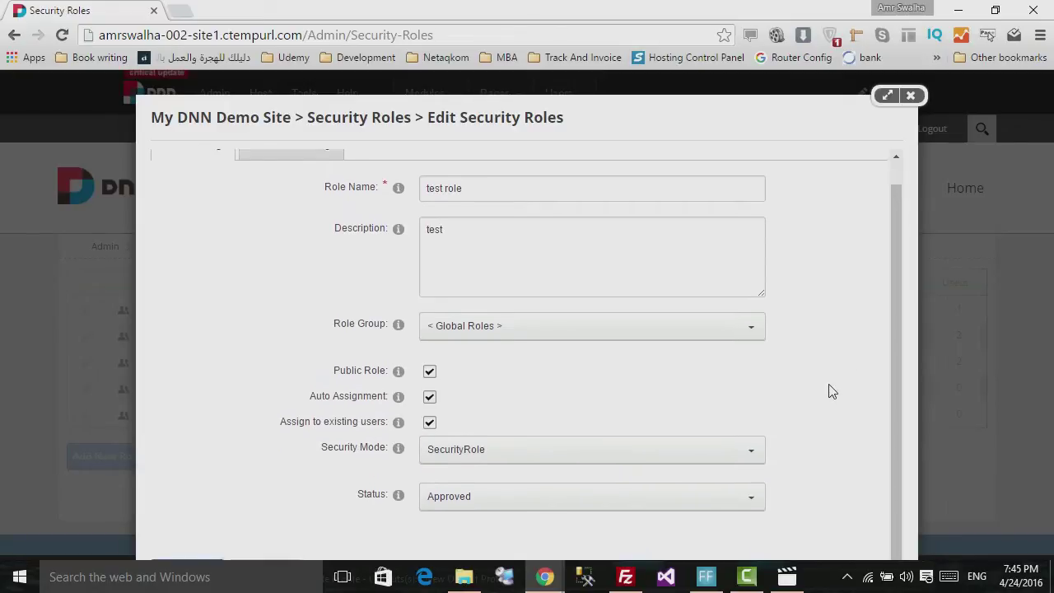
{"action": "scroll", "coordinate": [830, 393], "scroll_direction": "up", "scroll_amount": 1}
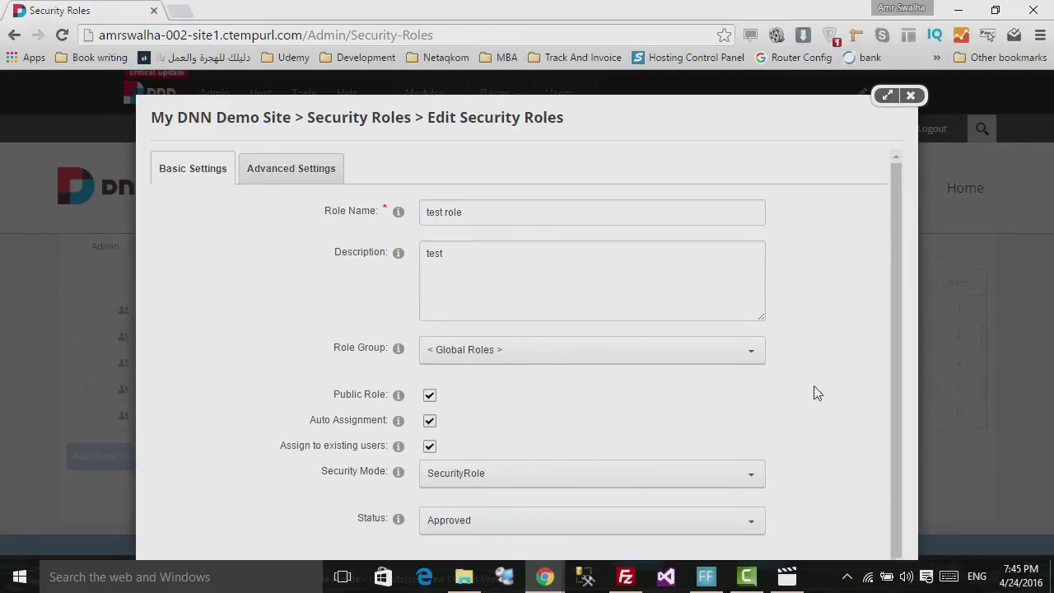
{"action": "left_click", "coordinate": [295, 170]}
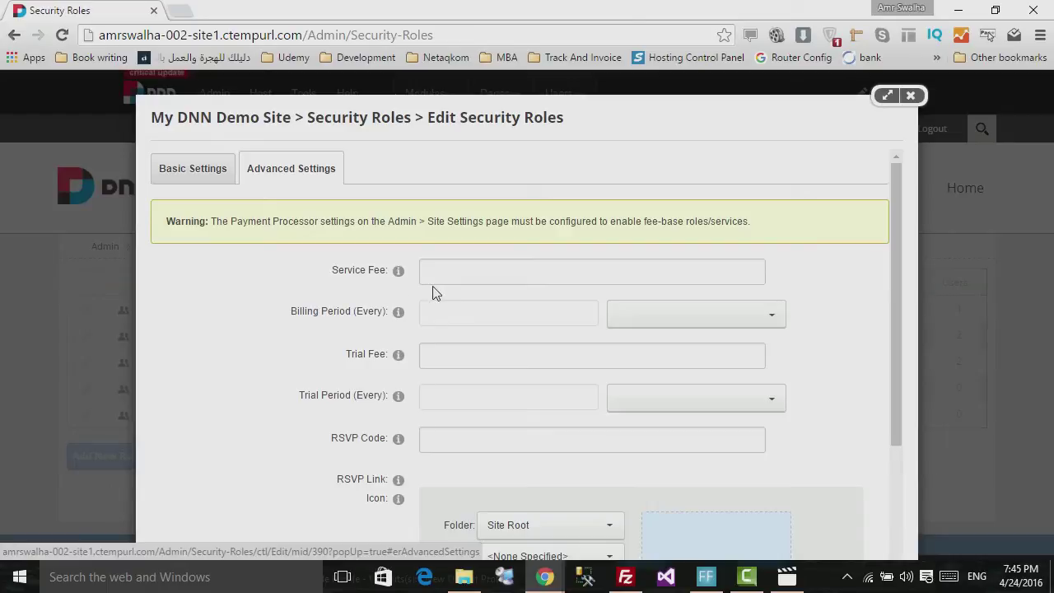
Set the Service Fee to 10 with a Billing Period of 1 Month(s)
{"action": "left_click", "coordinate": [468, 272]}
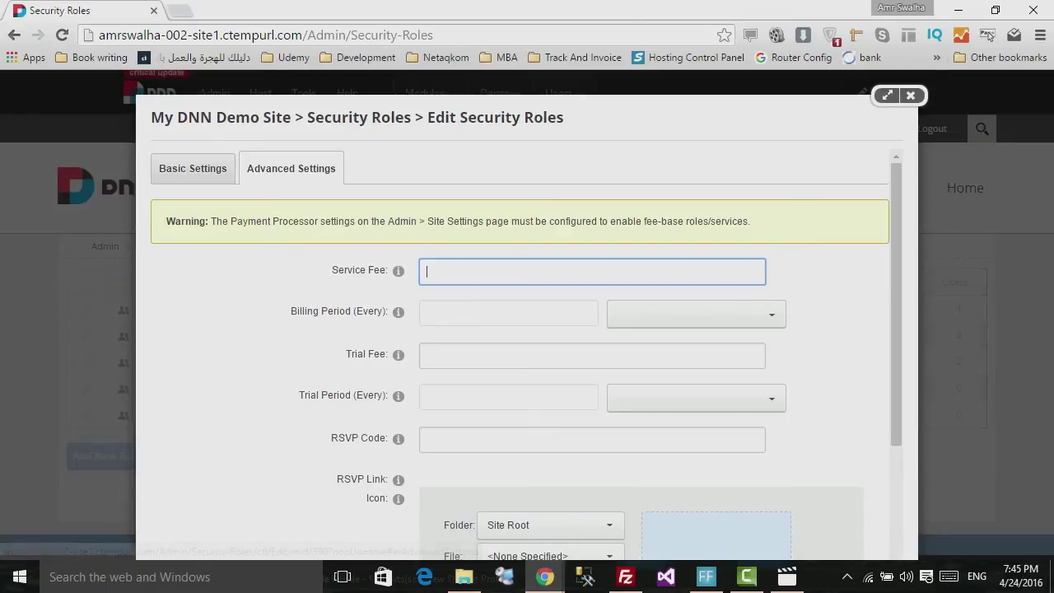
{"action": "type", "text": "10"}
{"action": "left_click", "coordinate": [246, 317]}
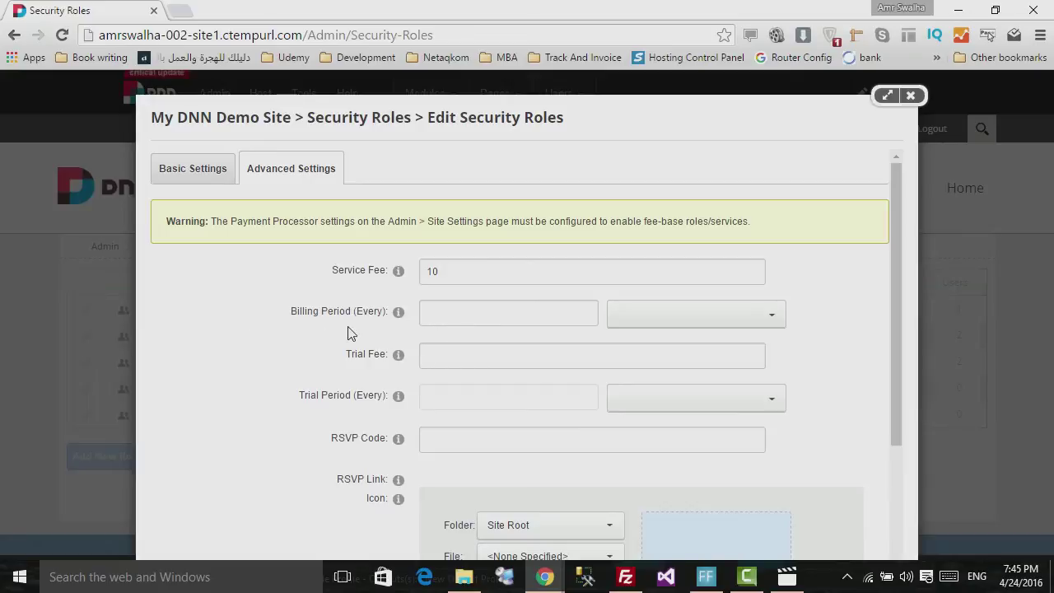
{"action": "left_click", "coordinate": [679, 318]}
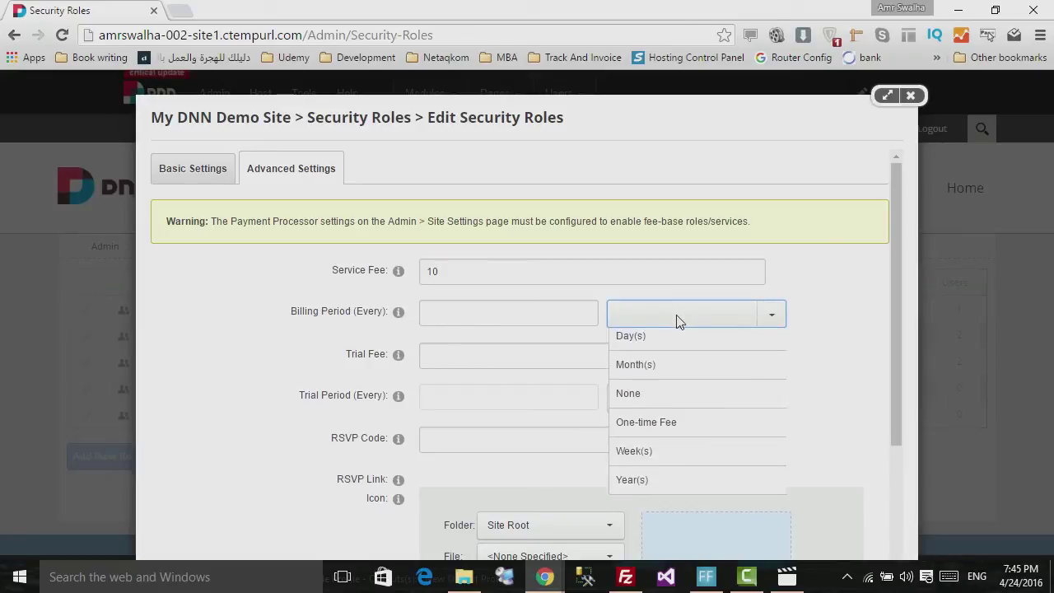
{"action": "left_click", "coordinate": [651, 372]}
{"action": "left_click", "coordinate": [527, 317]}
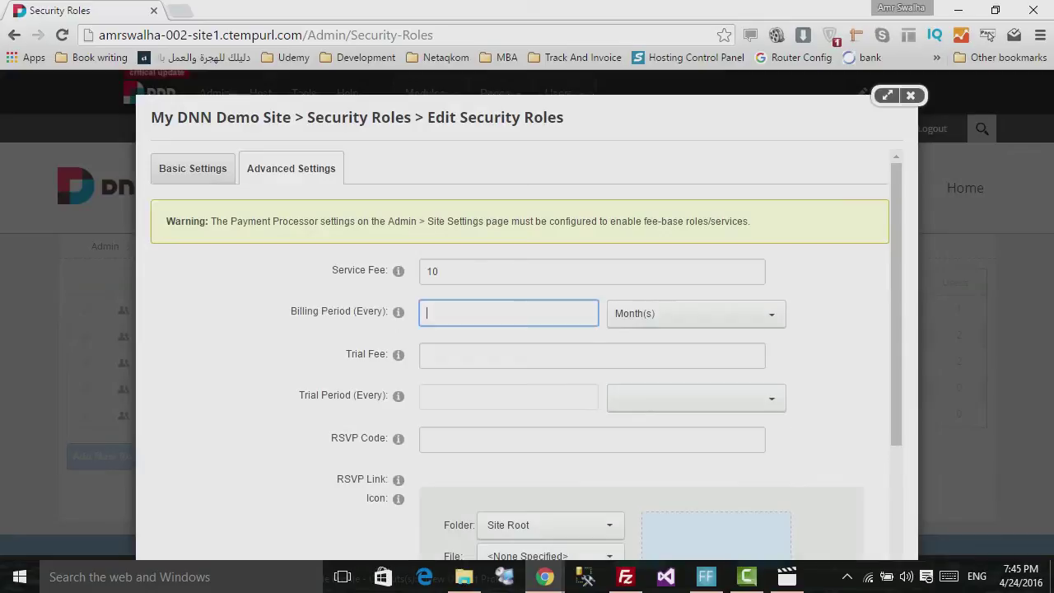
{"action": "left_click", "coordinate": [317, 333]}
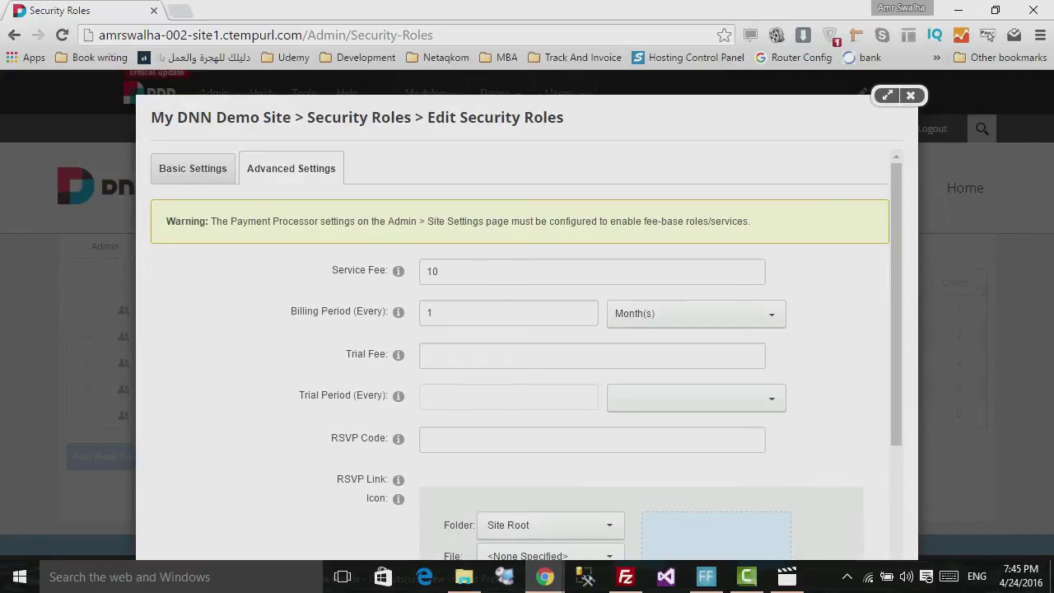
Leave the Trial Fee blank, removing the 0 briefly entered
{"action": "key", "text": "Tab"}
{"action": "type", "text": "0"}
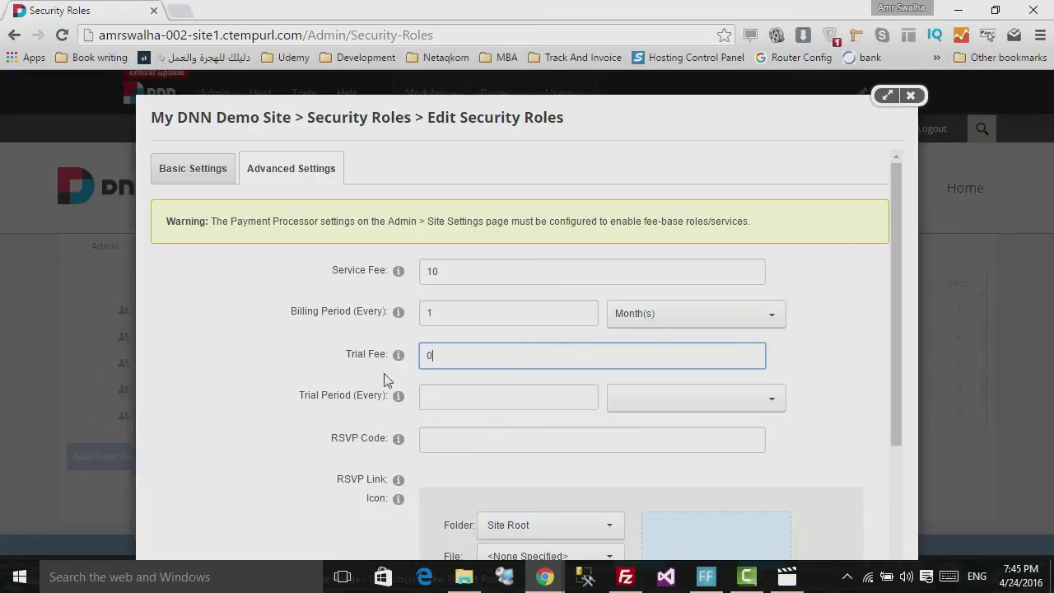
{"action": "key", "text": "BackSpace"}
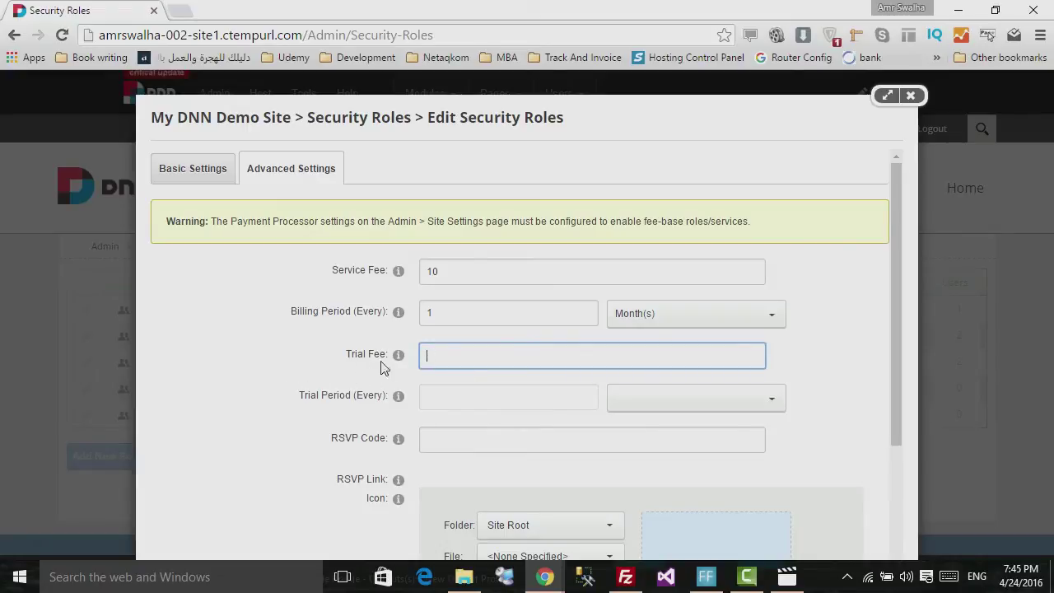
{"action": "left_click", "coordinate": [293, 356]}
{"action": "scroll", "coordinate": [379, 373], "scroll_direction": "down", "scroll_amount": 1}
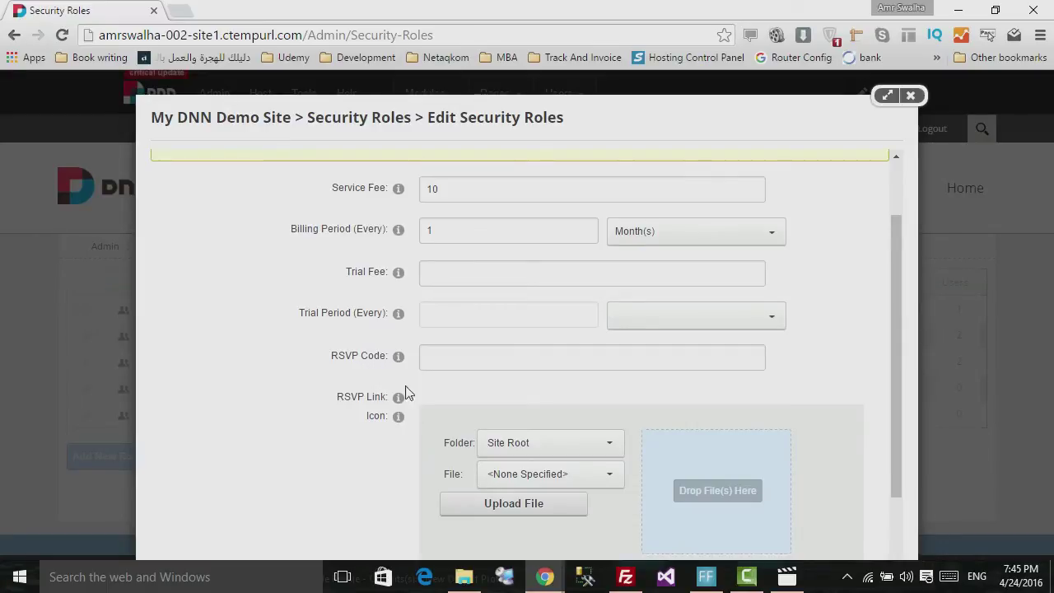
{"action": "scroll", "coordinate": [472, 395], "scroll_direction": "down", "scroll_amount": 2}
{"action": "scroll", "coordinate": [368, 400], "scroll_direction": "up", "scroll_amount": 2}
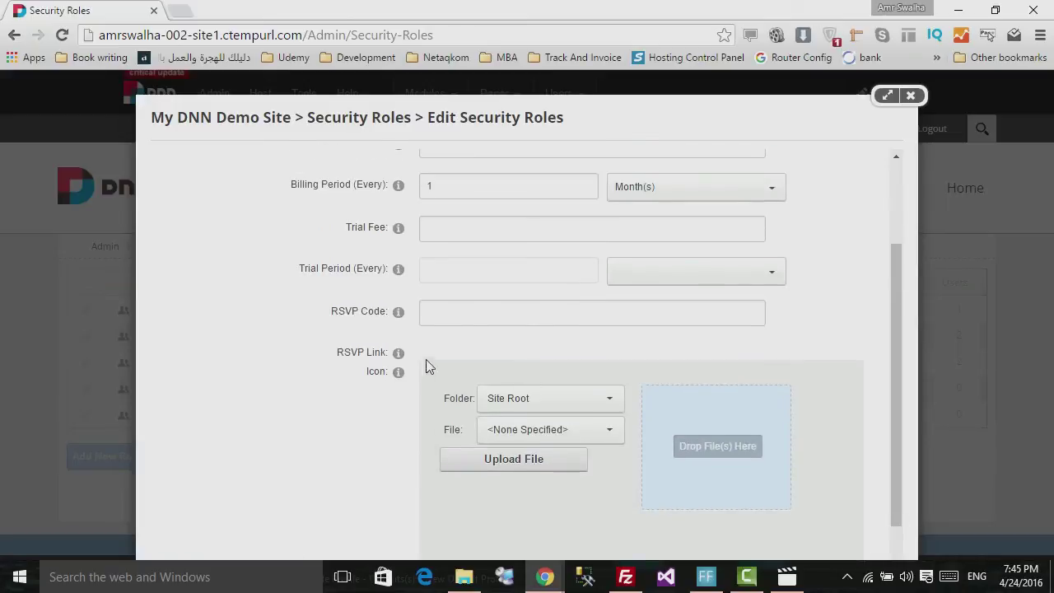
{"action": "scroll", "coordinate": [470, 333], "scroll_direction": "up", "scroll_amount": 2}
{"action": "right_click", "coordinate": [470, 333]}
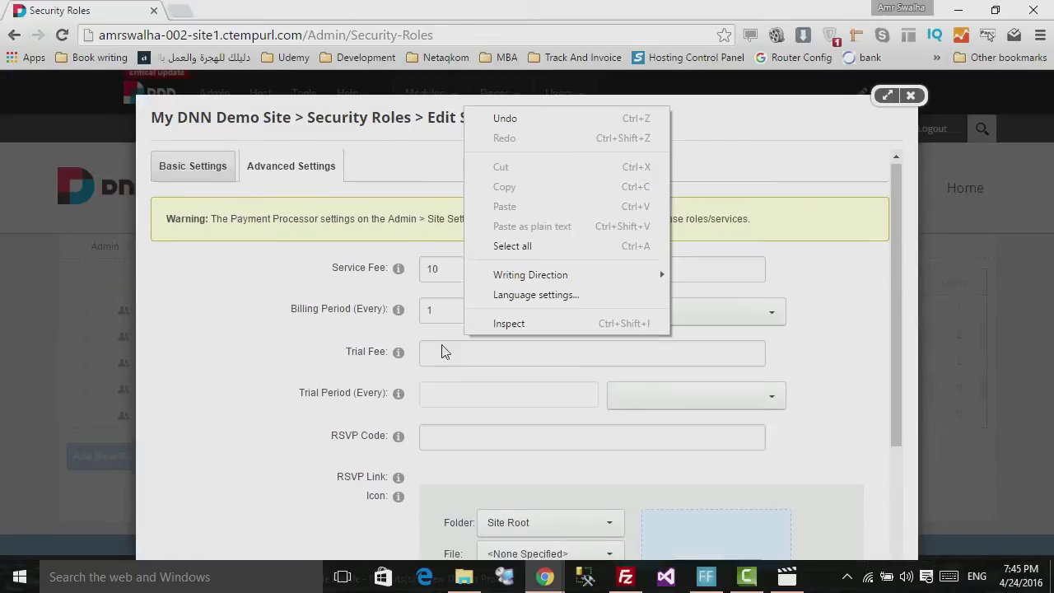
Enlarge the role editor and save test role with Update
{"action": "left_click", "coordinate": [299, 351]}
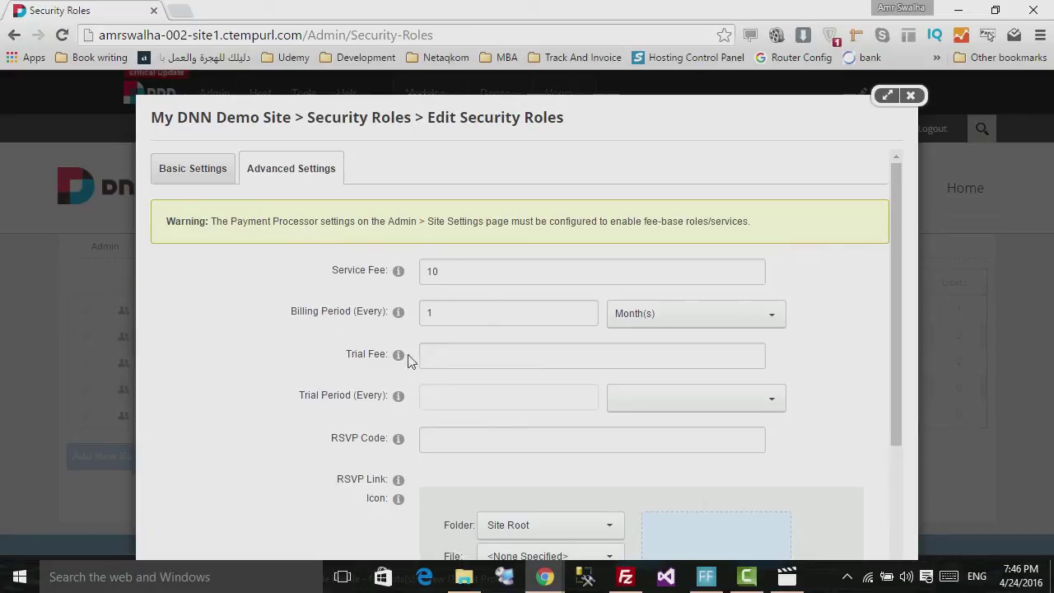
{"action": "scroll", "coordinate": [387, 360], "scroll_direction": "down", "scroll_amount": 3}
{"action": "scroll", "coordinate": [351, 353], "scroll_direction": "up", "scroll_amount": 2}
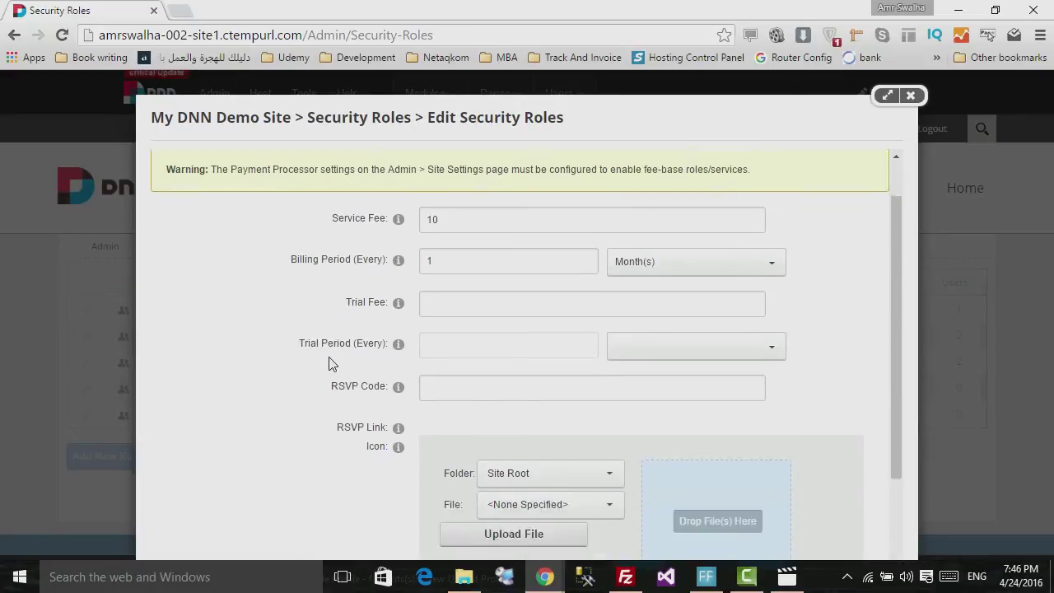
{"action": "scroll", "coordinate": [330, 364], "scroll_direction": "down", "scroll_amount": 2}
{"action": "left_click", "coordinate": [887, 96]}
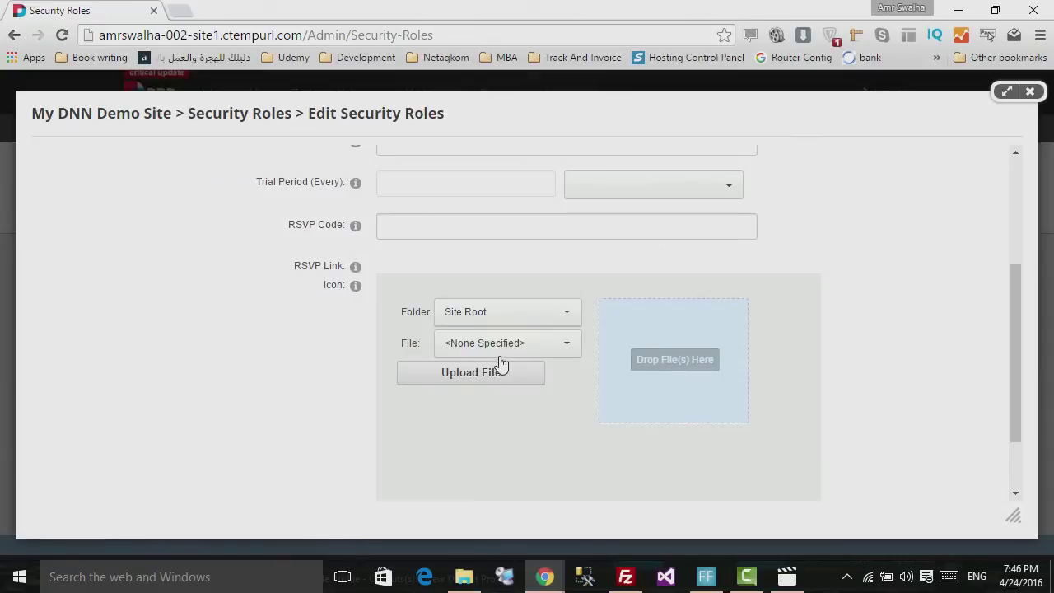
{"action": "scroll", "coordinate": [500, 363], "scroll_direction": "down", "scroll_amount": 2}
{"action": "left_click", "coordinate": [83, 479]}
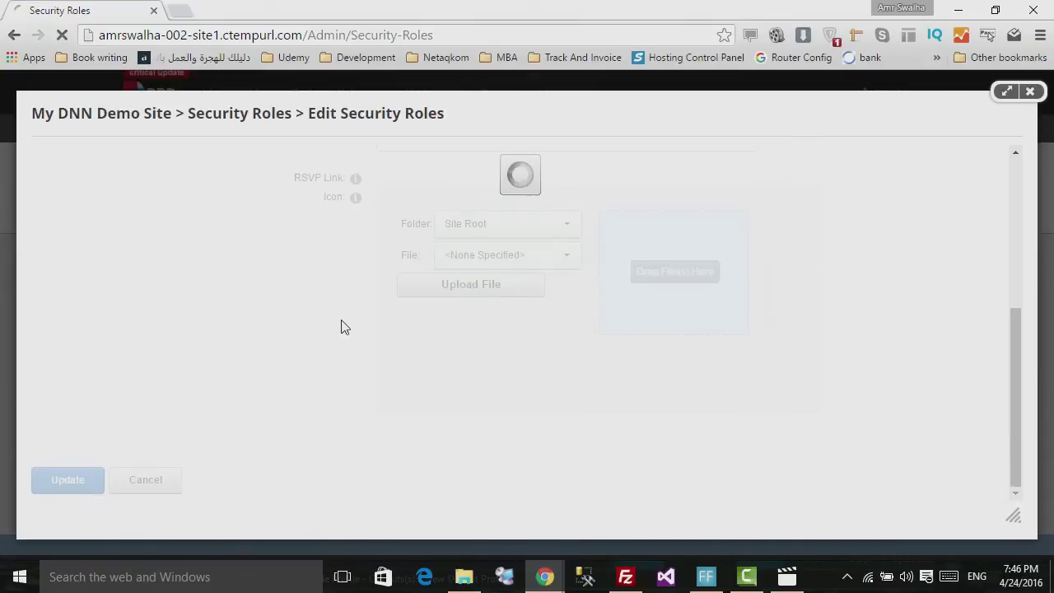